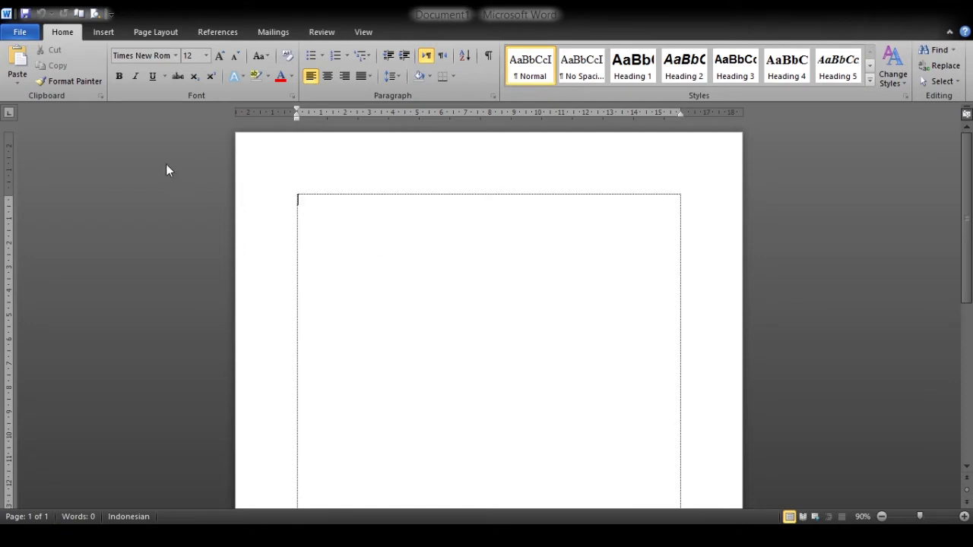
- Insert a table of 10 columns and 8 rows in the blank document and delete the whole table again
click(104, 32)
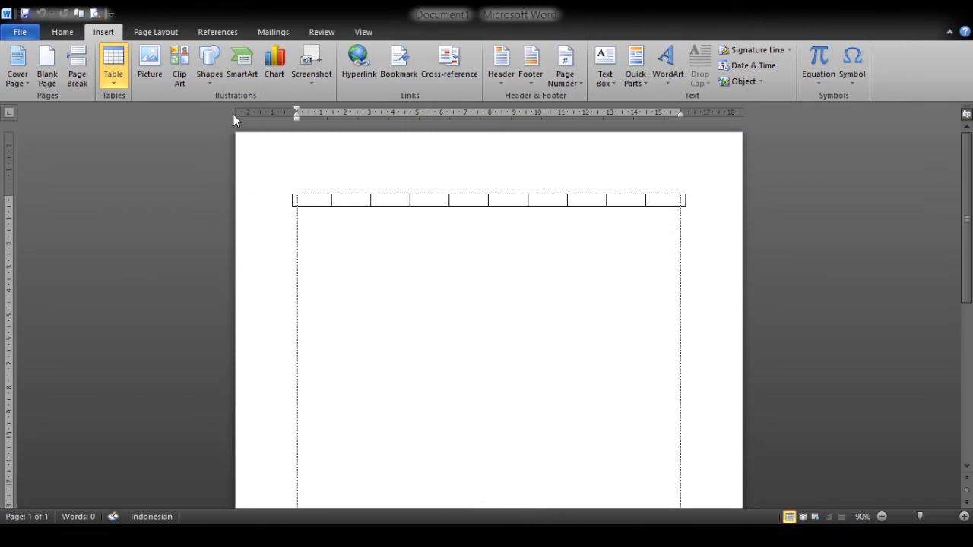
click(228, 204)
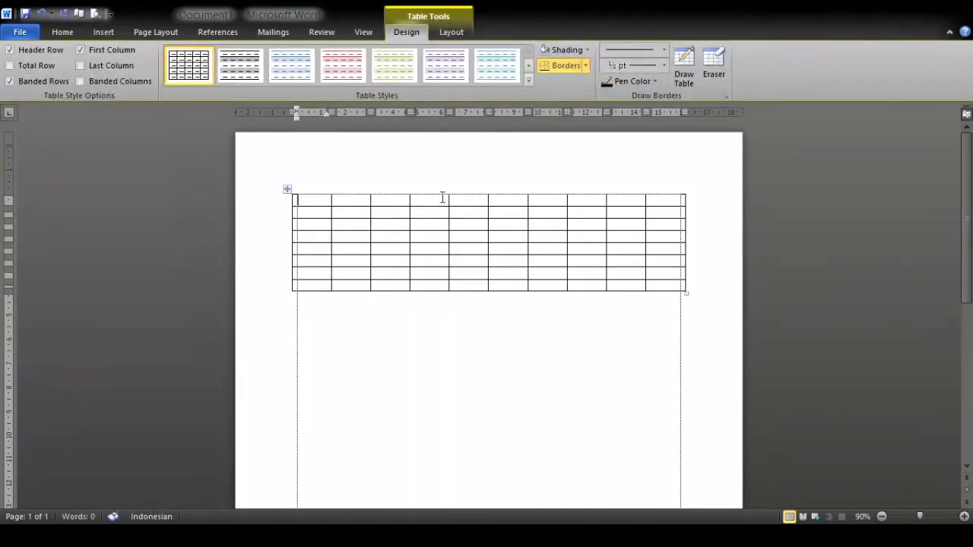
click(104, 32)
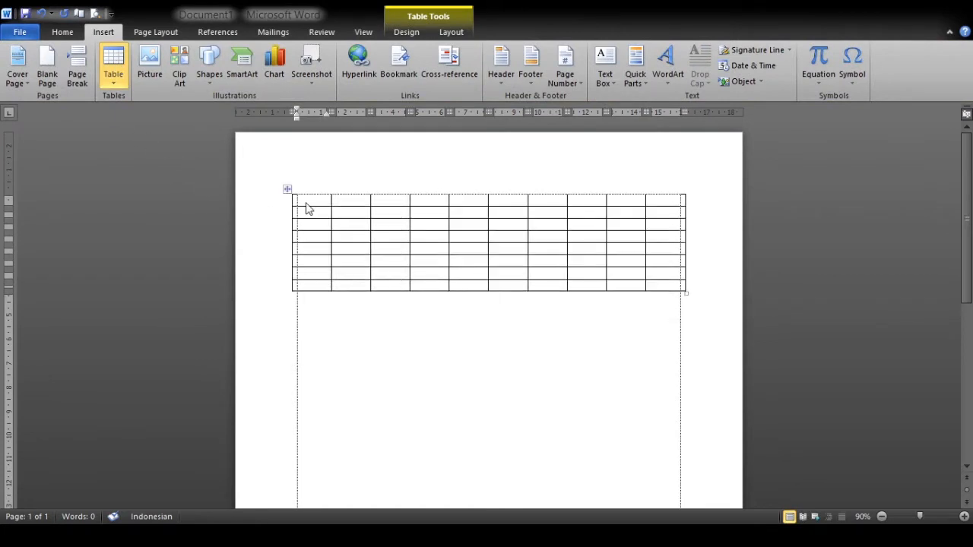
click(287, 189)
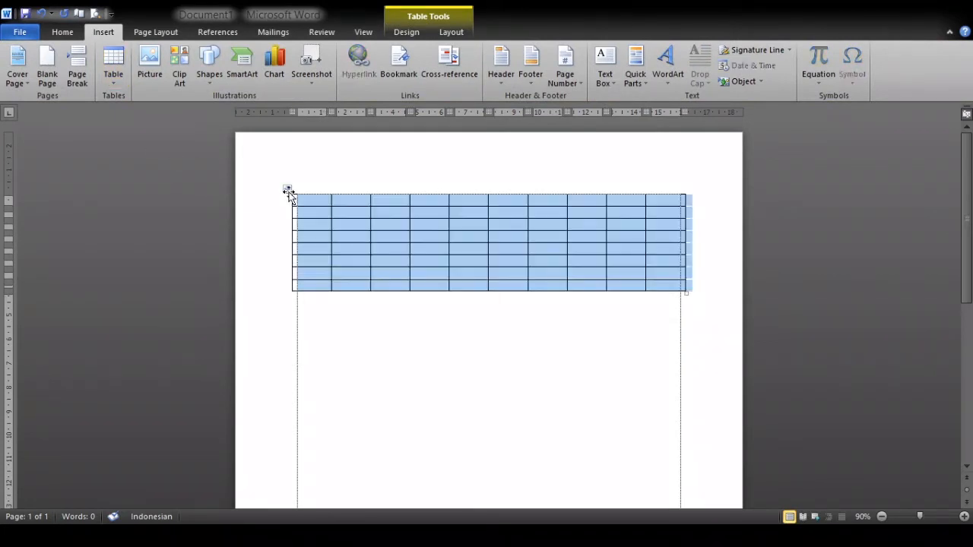
click(289, 191)
click(288, 191)
key(BackSpace)
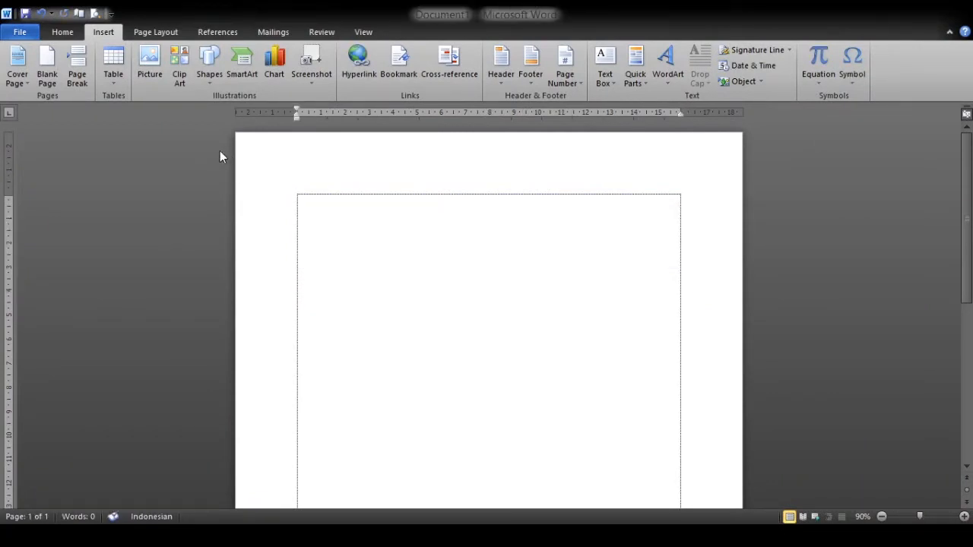
- Insert a full-width table of 6 columns and 20 rows and undo the insertion
click(115, 82)
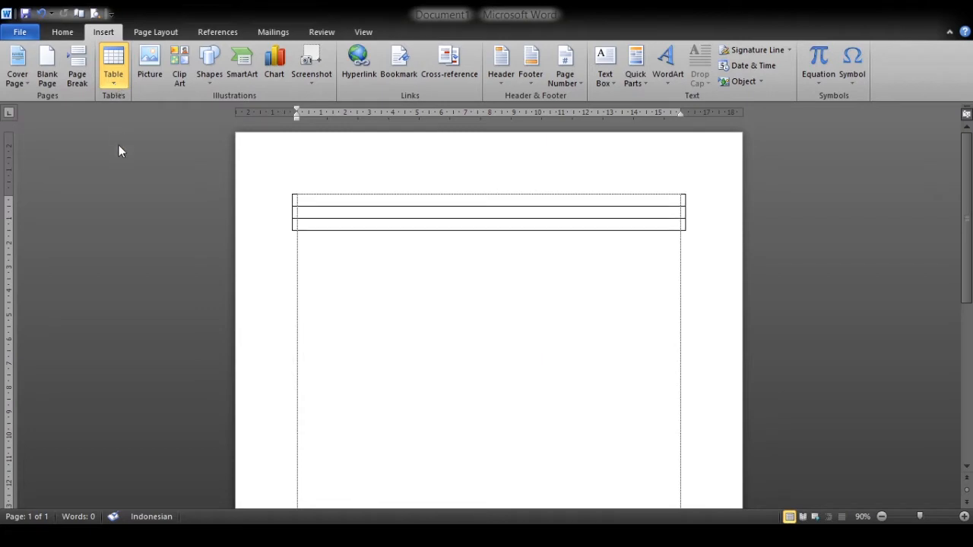
click(138, 222)
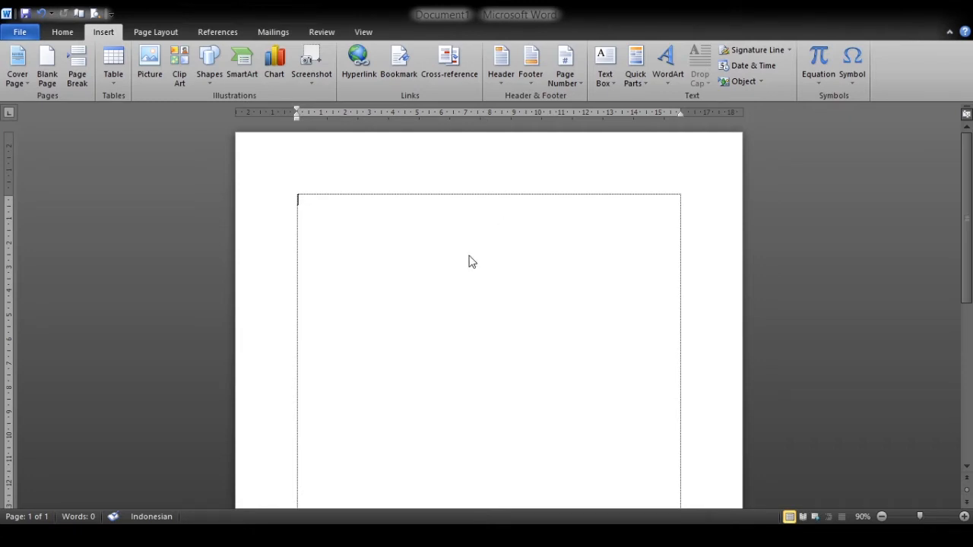
click(492, 343)
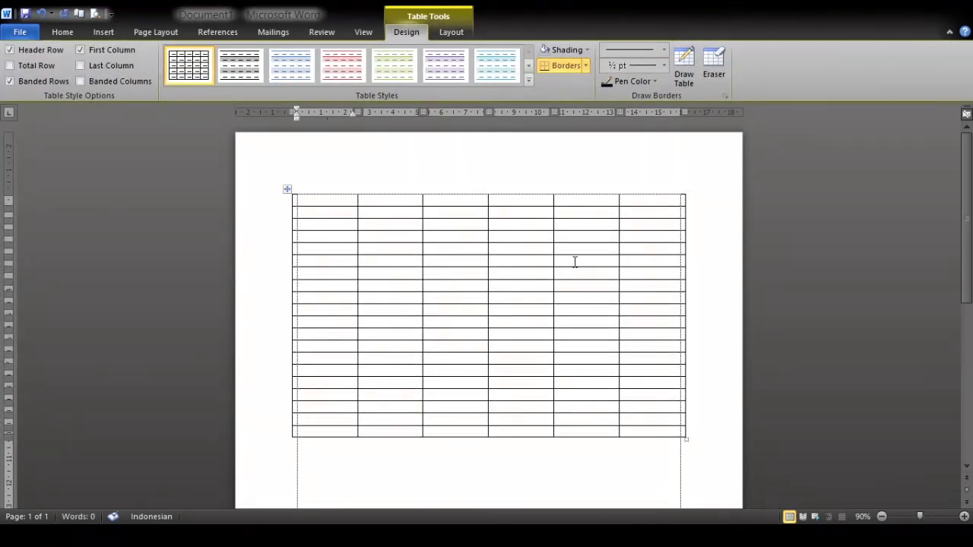
key(ctrl+z)
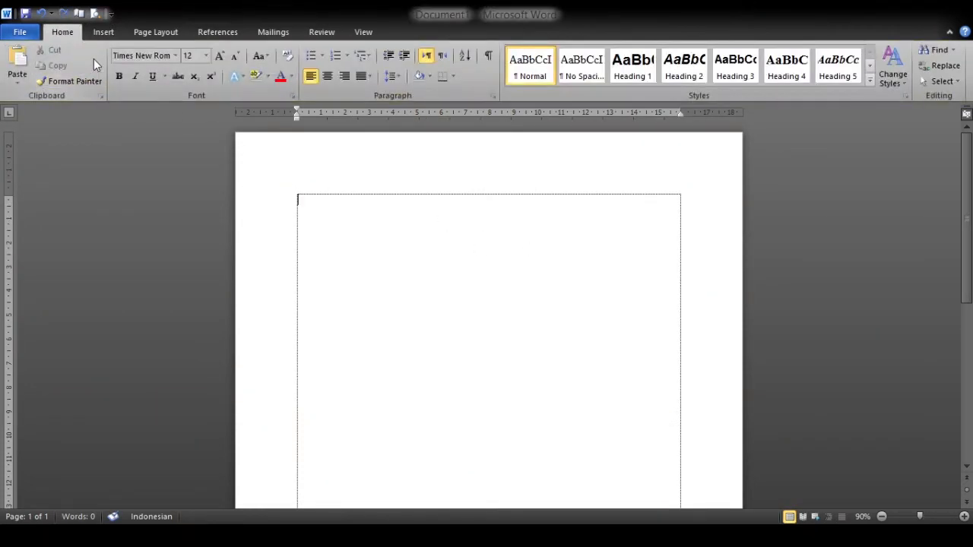
- Insert a table of 6 narrow columns and 20 rows and undo the insertion
click(99, 31)
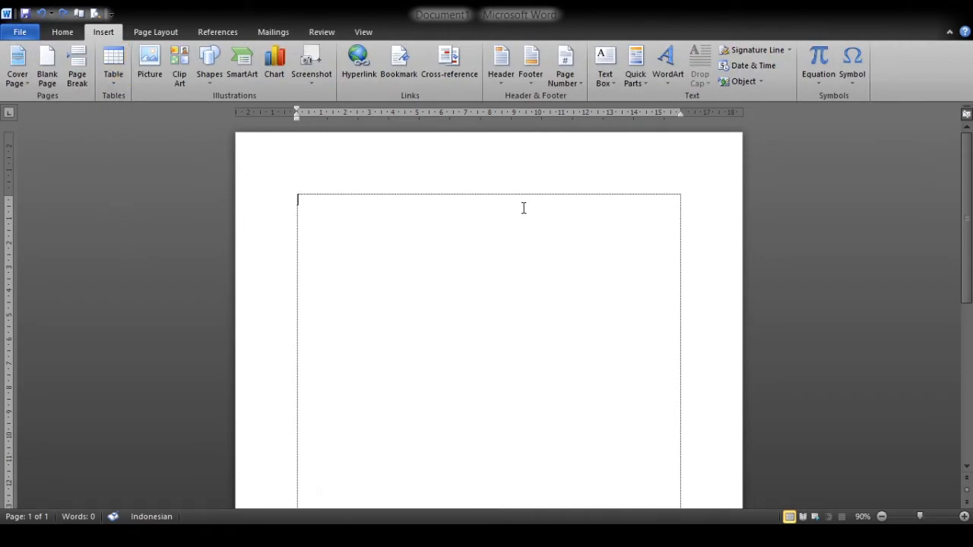
click(481, 332)
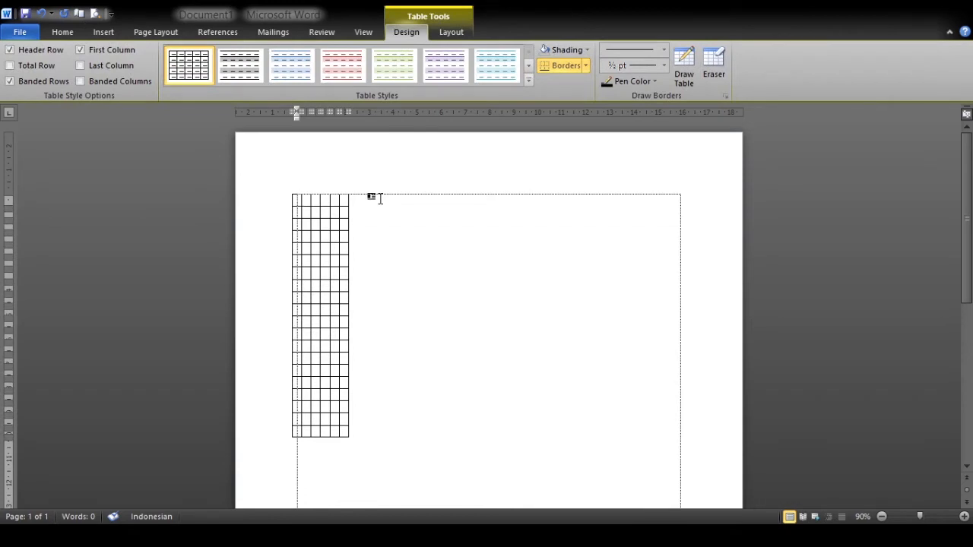
key(ctrl+z)
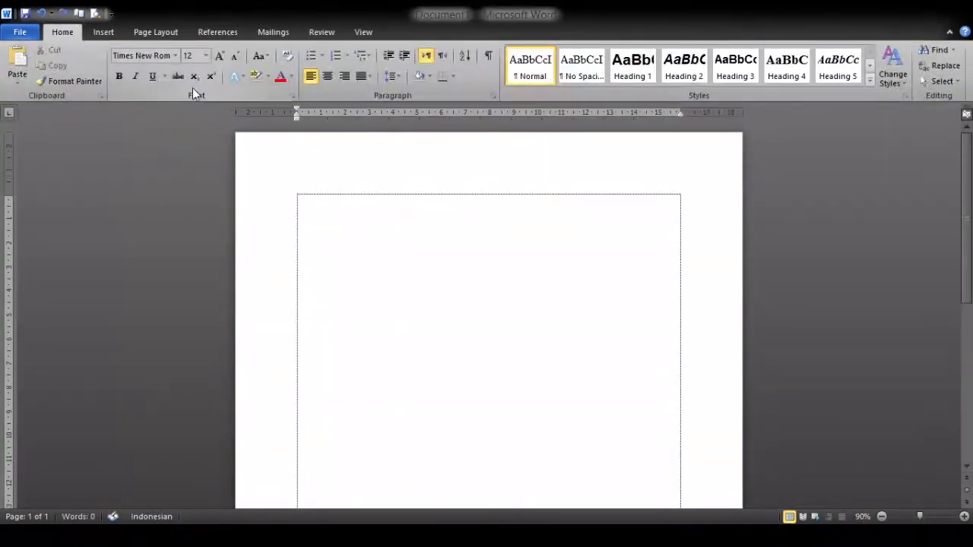
- Insert a full-width table of 2 columns and 2 rows and undo the insertion
click(104, 34)
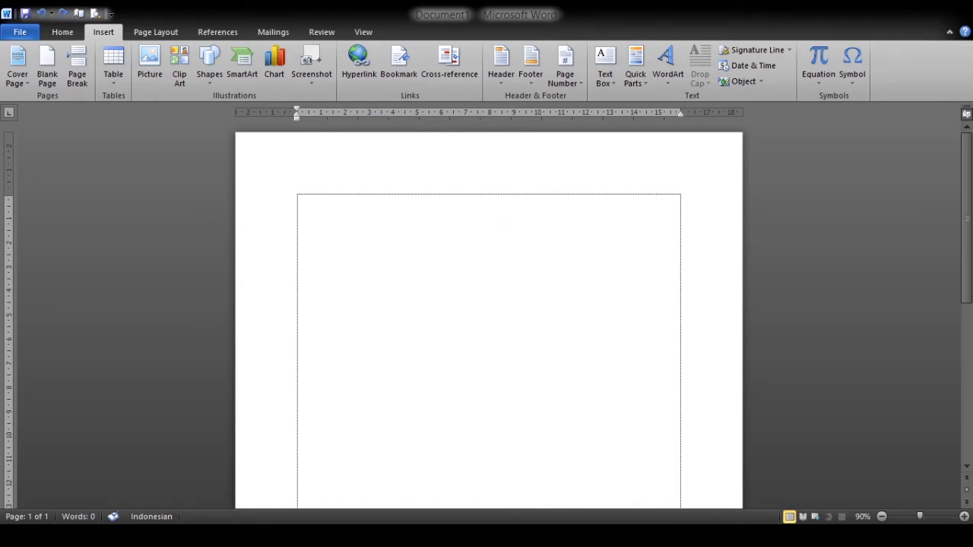
click(483, 338)
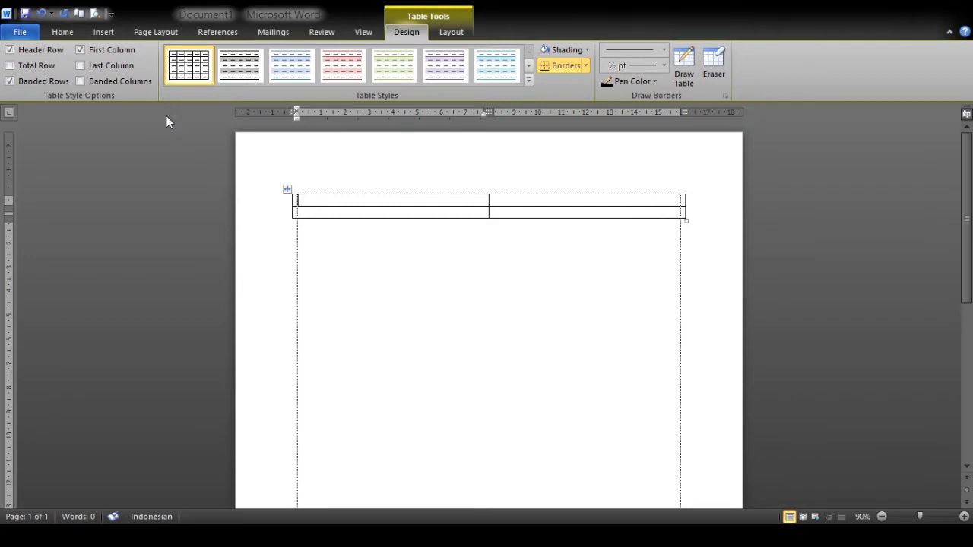
key(ctrl+z)
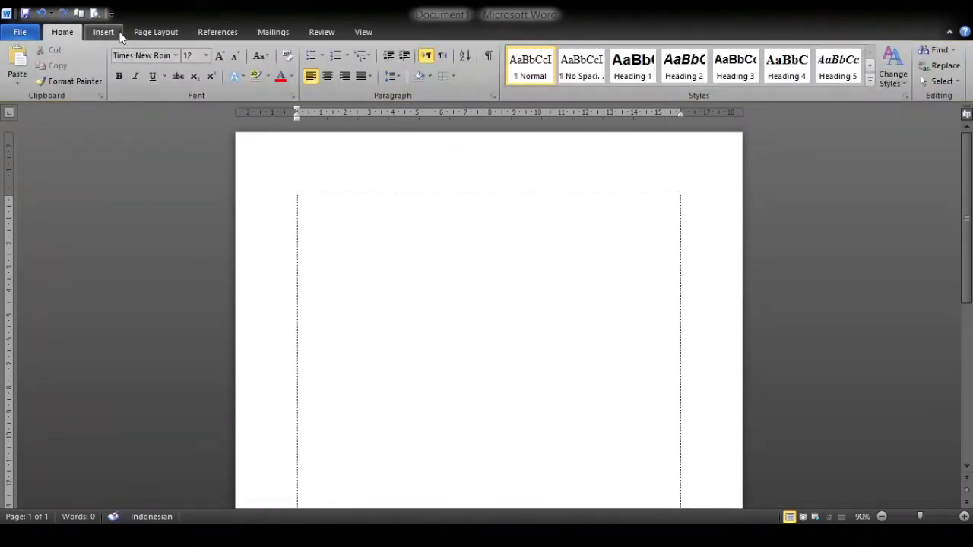
- Insert a full-width table of 6 columns and 2 rows and number the first row's cells 1 to 6
click(118, 34)
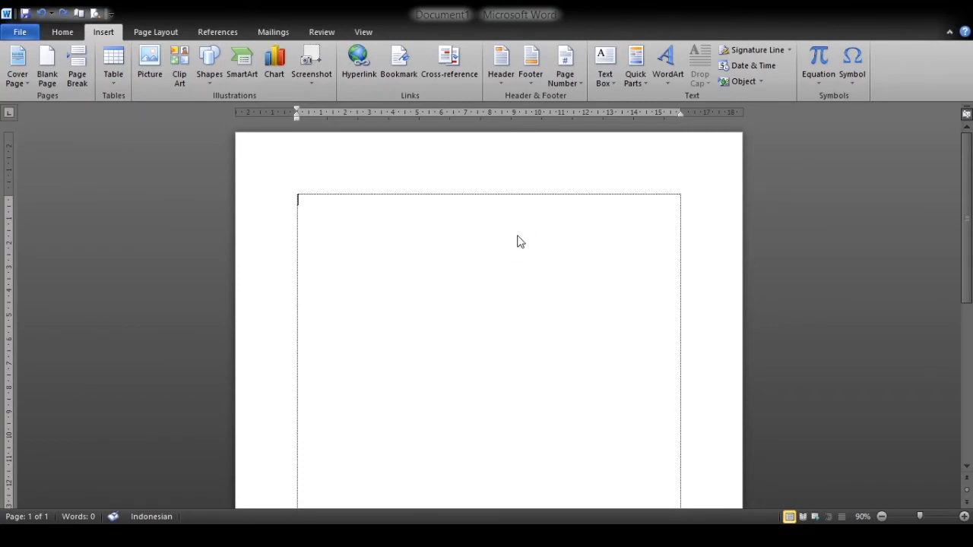
click(475, 338)
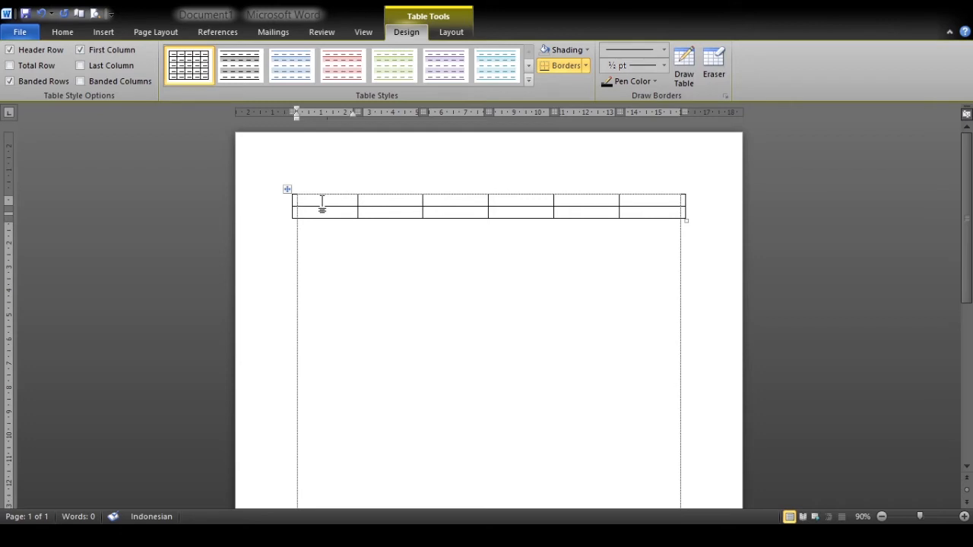
text(1)
key(Tab)
text(1)
key(BackSpace)
text(2)
key(Tab)
text(3)
key(Tab)
text(4)
key(Tab)
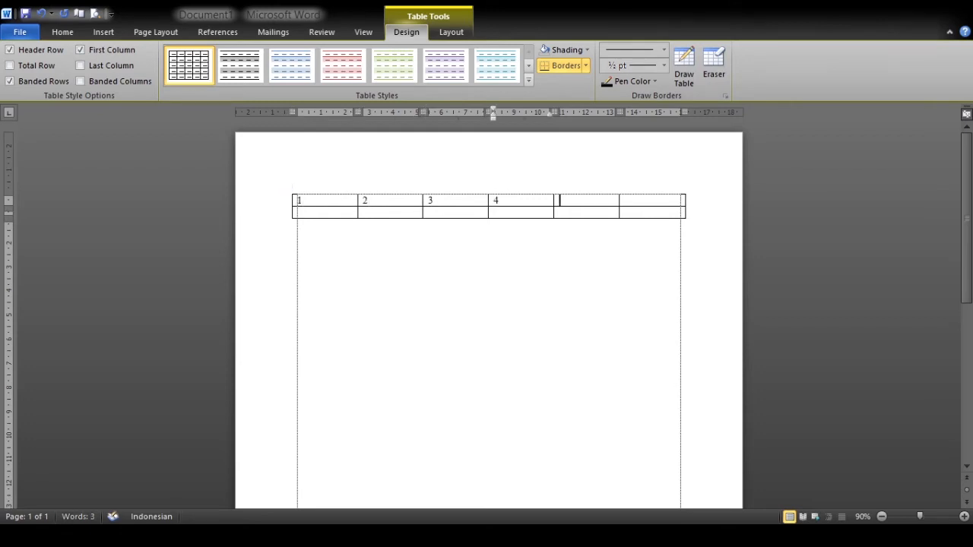
text(5)
key(Tab)
text(6)
key(Tab)
- Enter 2 in the second row's first cell and extend the table to nine rows by advancing past its last cell
text(2)
key(Tab)
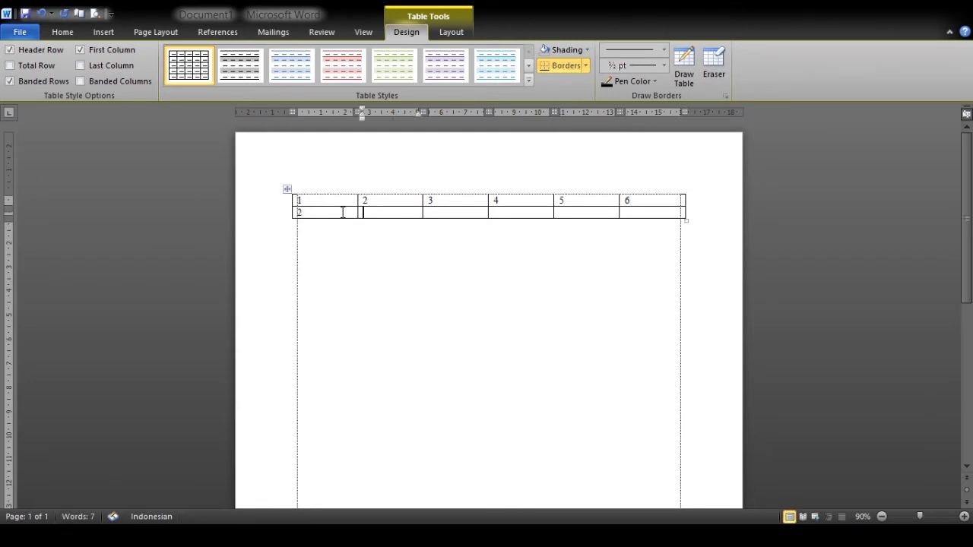
key(Tab)
key(Tab)
key(Tab)
key(Tab)
key(Tab)
key(Tab)
key(Tab)
key(Tab)
key(Tab)
key(Tab)
key(Tab)
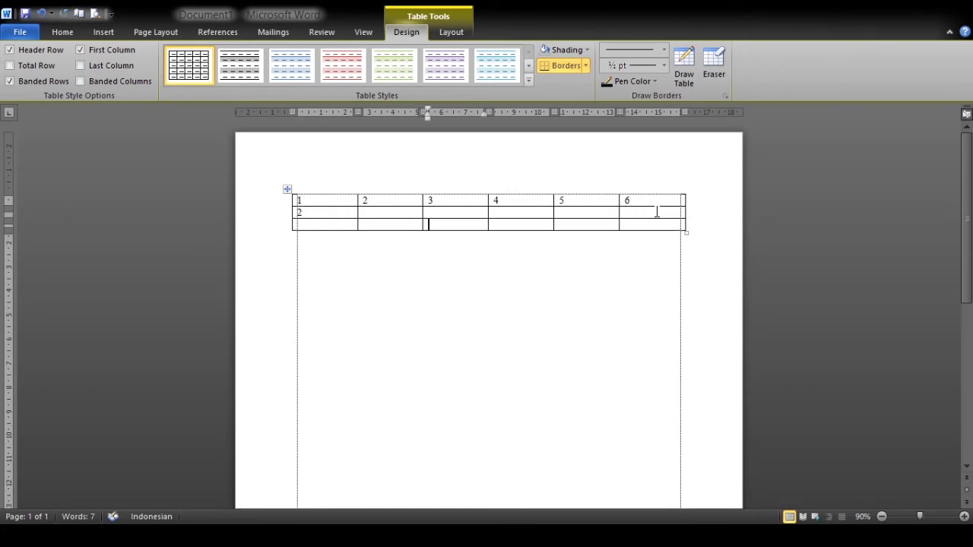
key(Tab)
key(Tab)
key(Tab)
key(Tab)
key(Tab)
key(Tab)
key(Tab)
key(Tab)
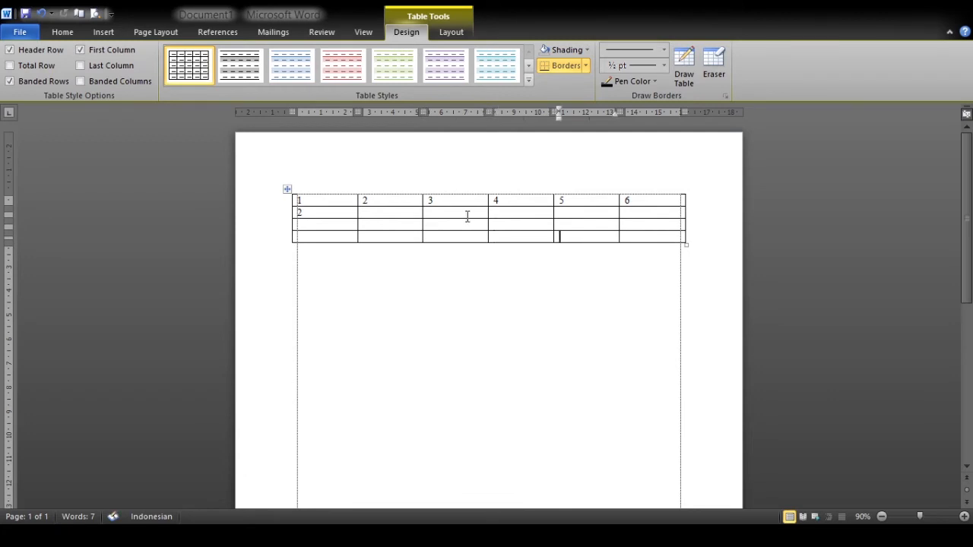
key(Tab)
key(Tab)
key(Tab)
key(Tab)
key(Tab)
key(Tab)
key(Tab)
key(Tab)
key(Tab)
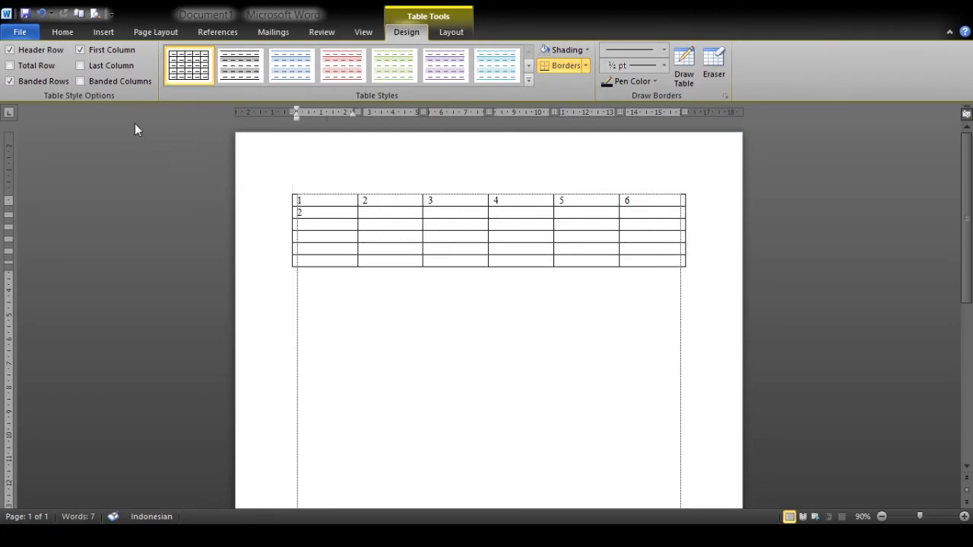
key(Tab)
key(Tab)
key(Tab)
key(Tab)
key(Tab)
key(Tab)
key(Tab)
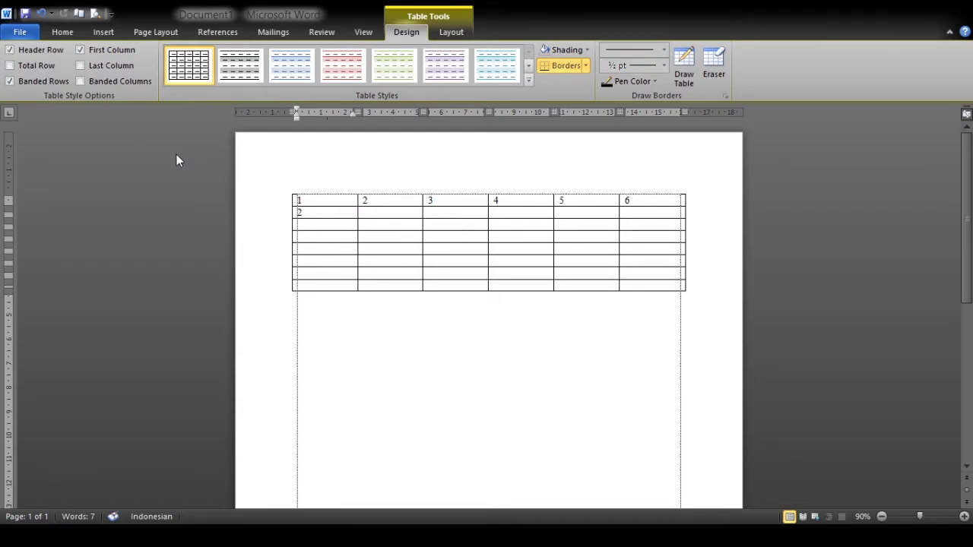
key(Tab)
key(Tab)
key(Tab)
key(Tab)
key(Tab)
key(Tab)
key(Tab)
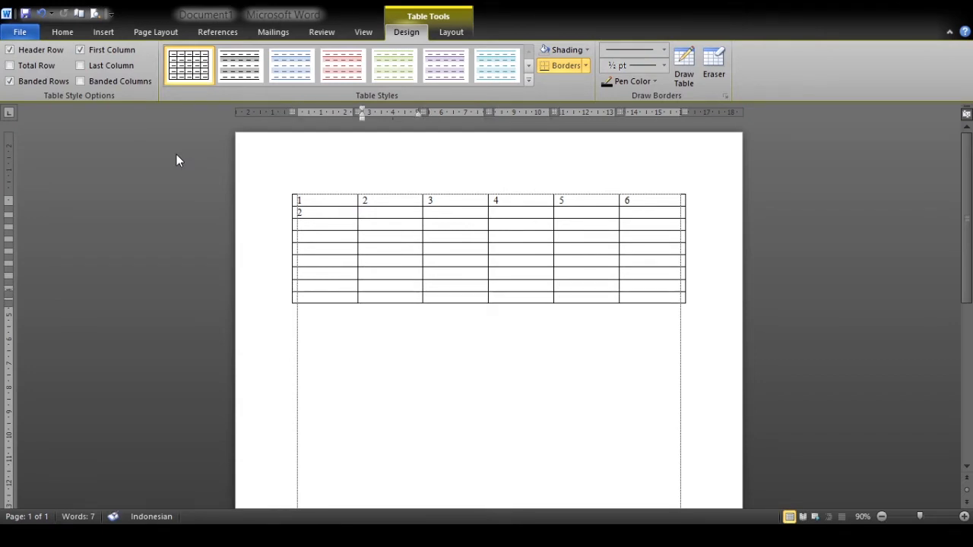
- Number the first-column cells of the third to ninth rows from 3 to 9
click(308, 222)
text(3)
key(Down)
key(Down)
key(Up)
text(4)
key(Down)
text(5)
key(Down)
text(6)
key(Down)
text(7)
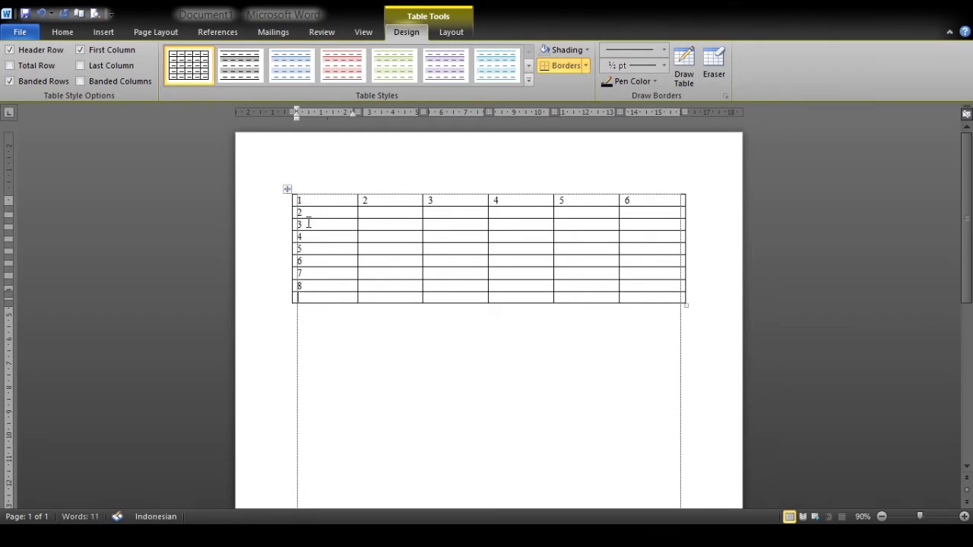
text(9)
key(Up)
key(Up)
key(Up)
- Select in turn the whole fourth column, the second and fourth rows, the single cell containing 2, and the third row
click(530, 190)
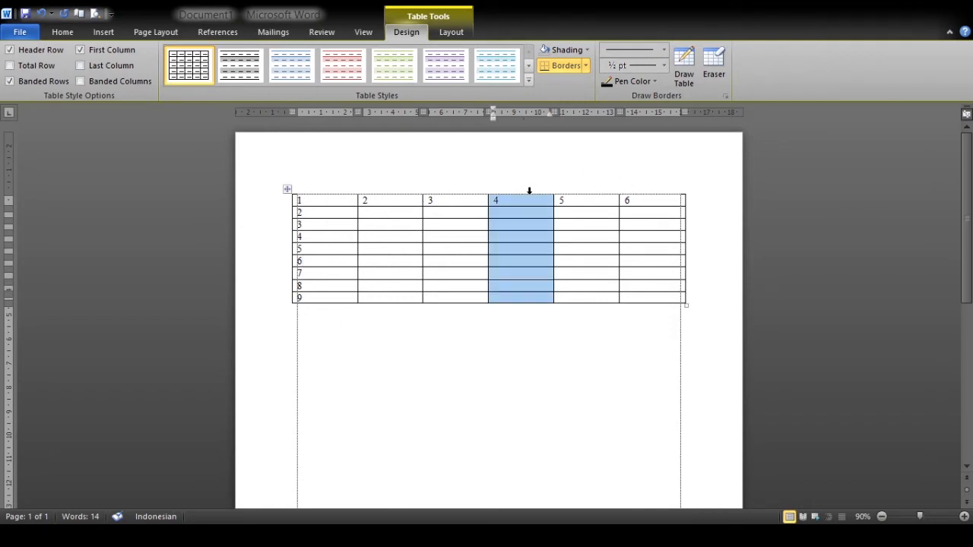
click(521, 204)
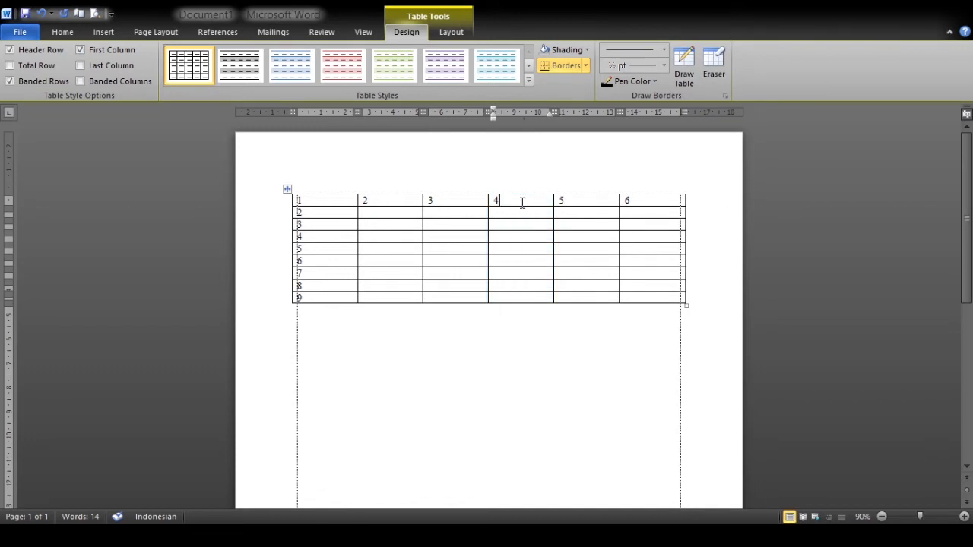
click(523, 185)
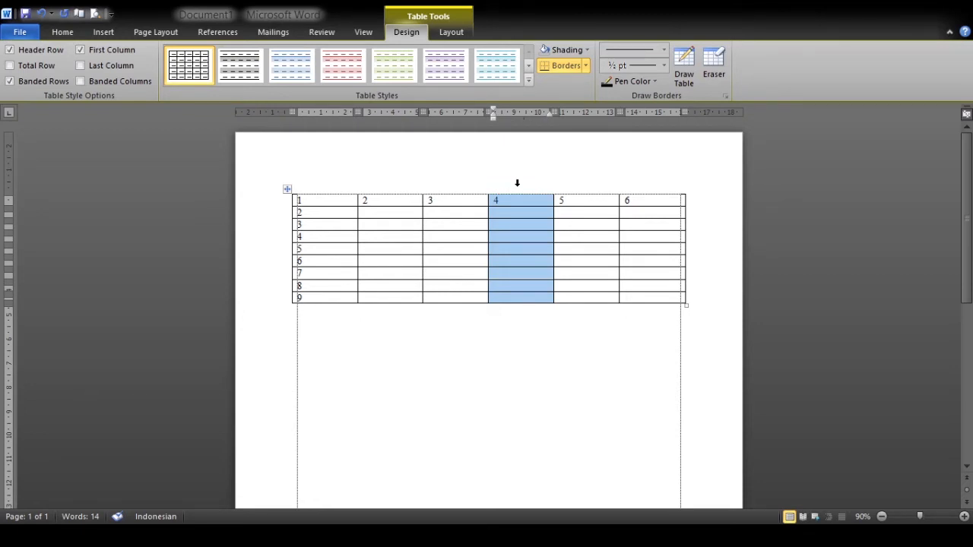
click(280, 217)
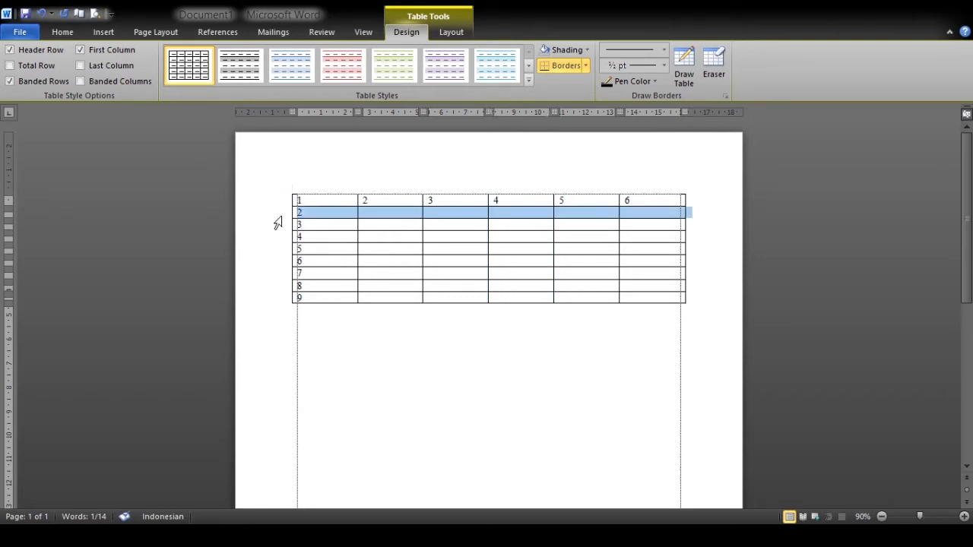
click(283, 242)
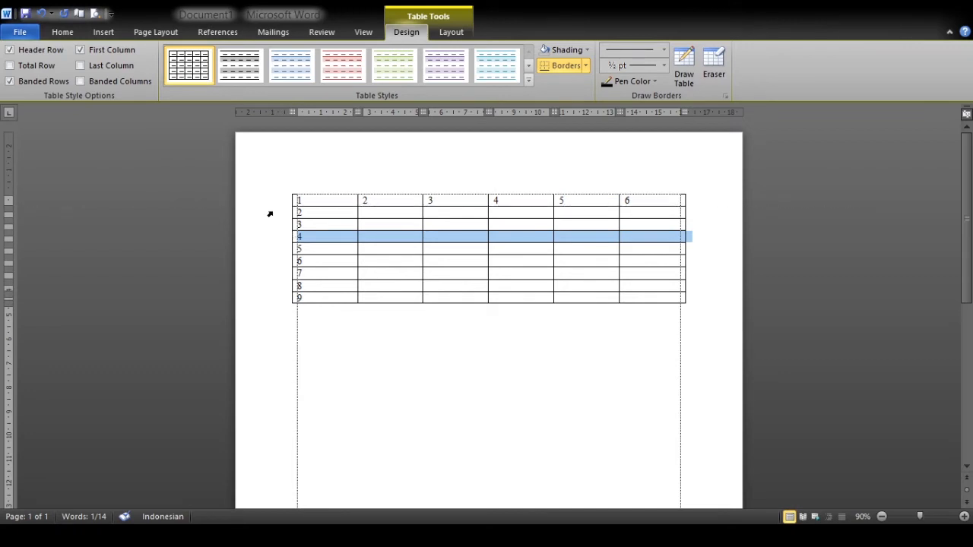
click(269, 213)
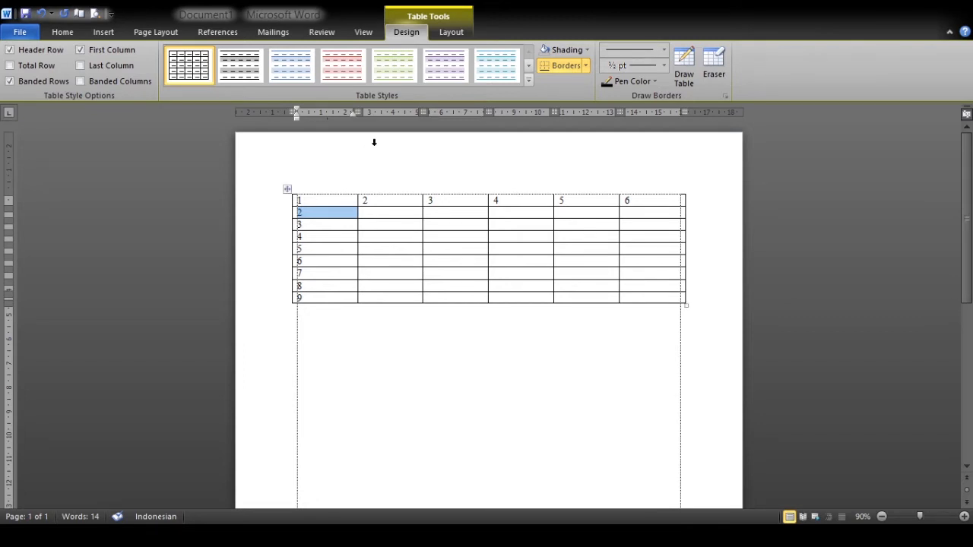
click(273, 230)
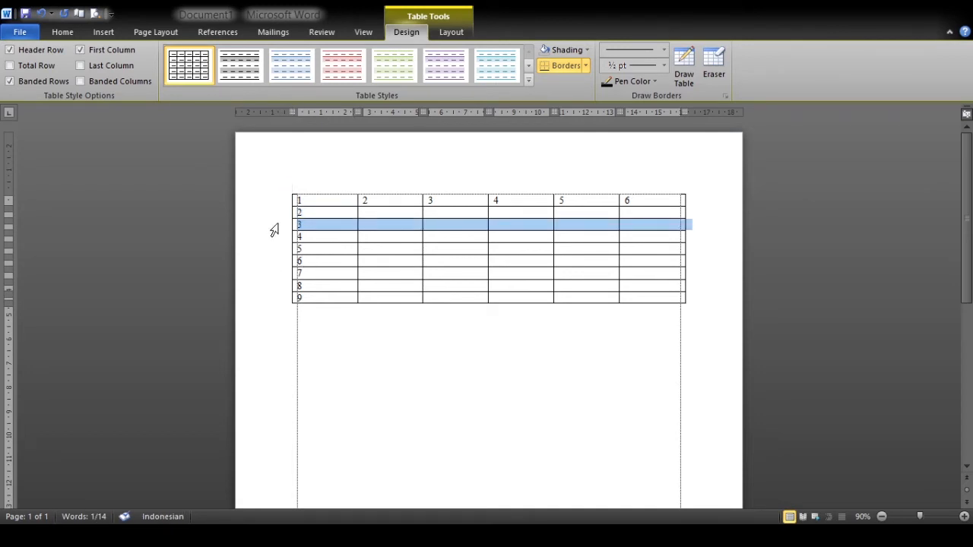
- Delete the table's entire fourth column and undo the deletion
click(516, 174)
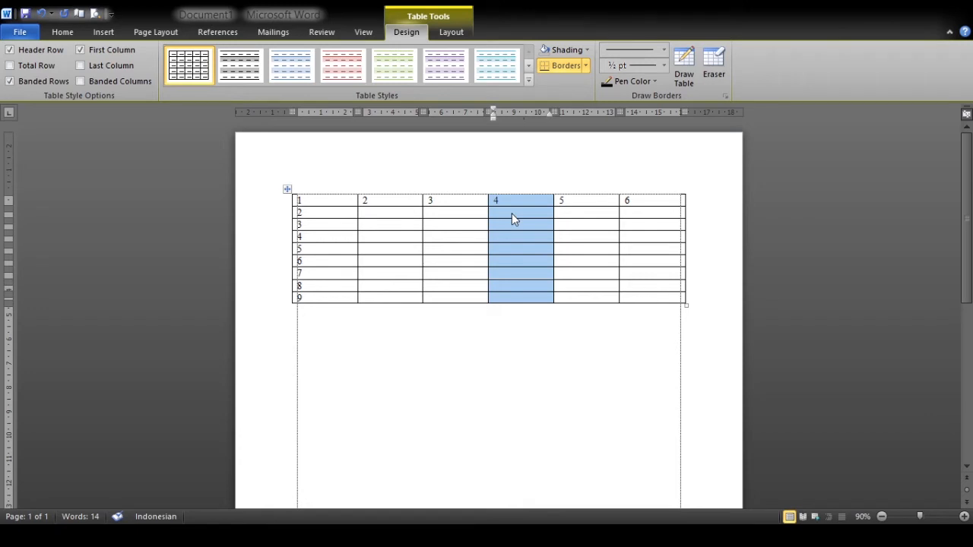
key(BackSpace)
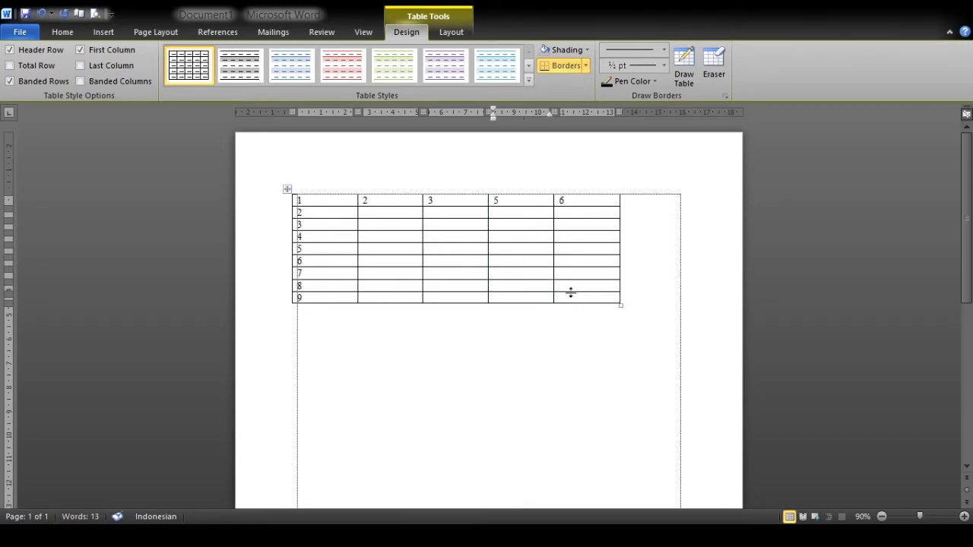
key(ctrl+z)
click(533, 202)
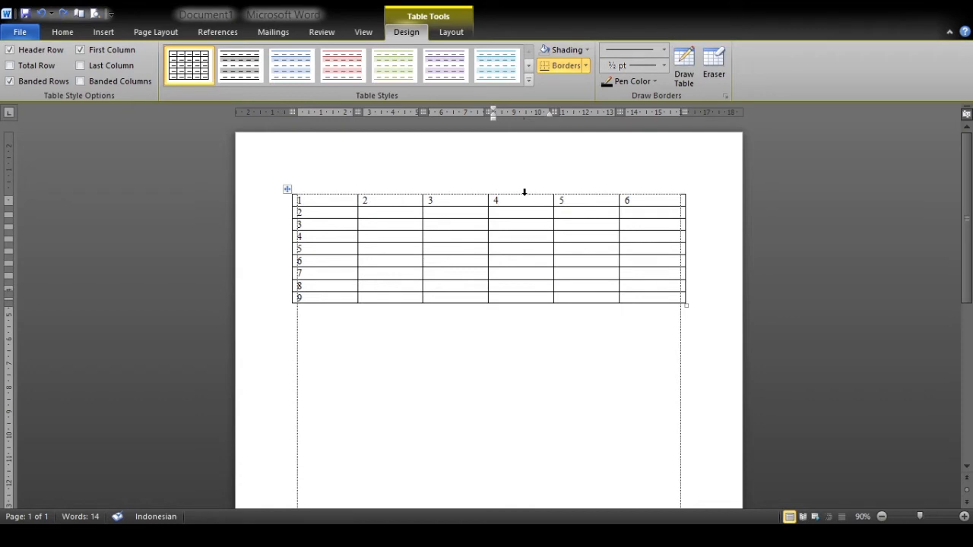
- Delete the table's fourth column and the three rows numbered 4 to 6
click(524, 192)
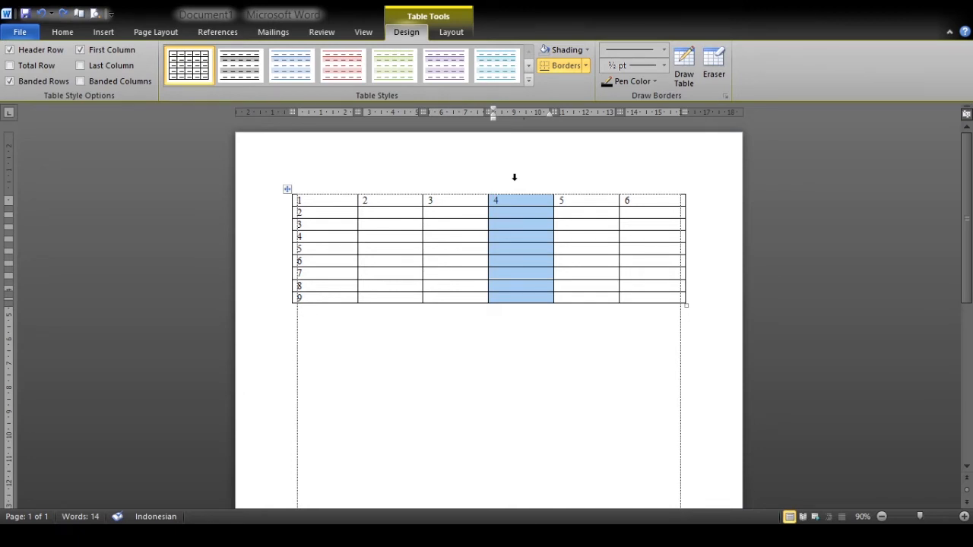
key(BackSpace)
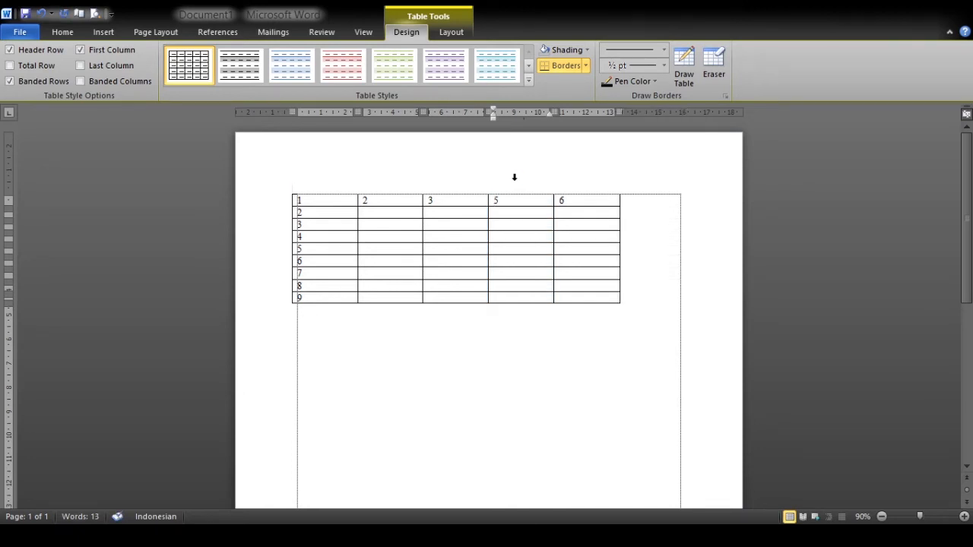
click(273, 241)
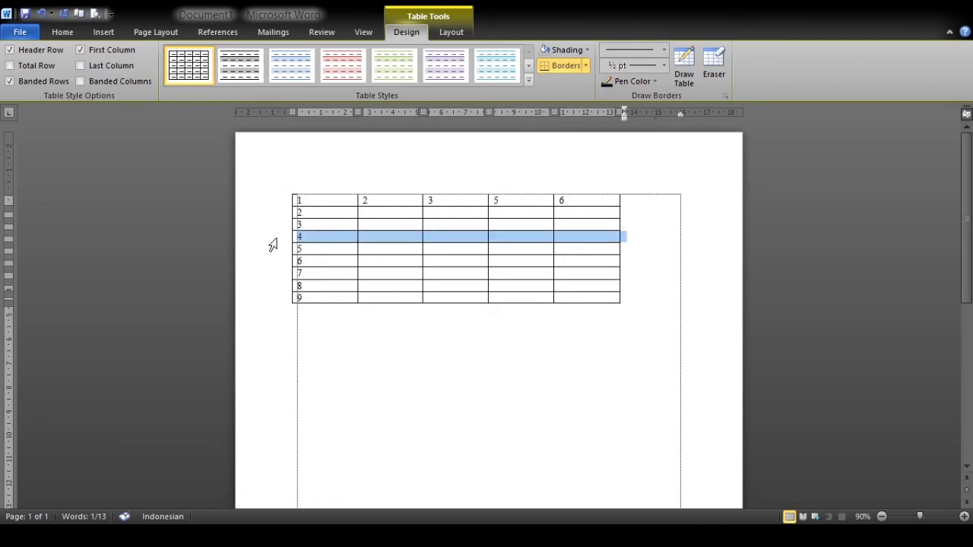
drag(272, 244, 272, 265)
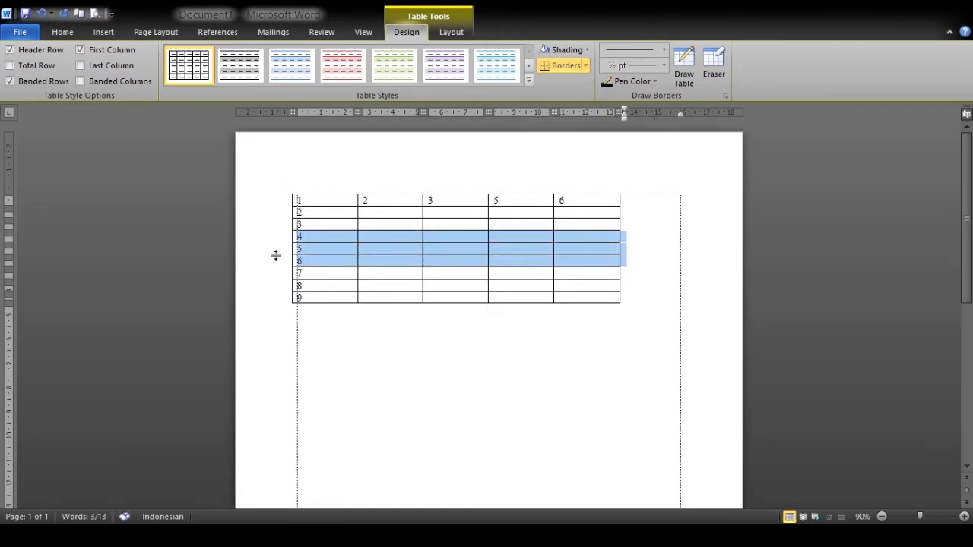
key(BackSpace)
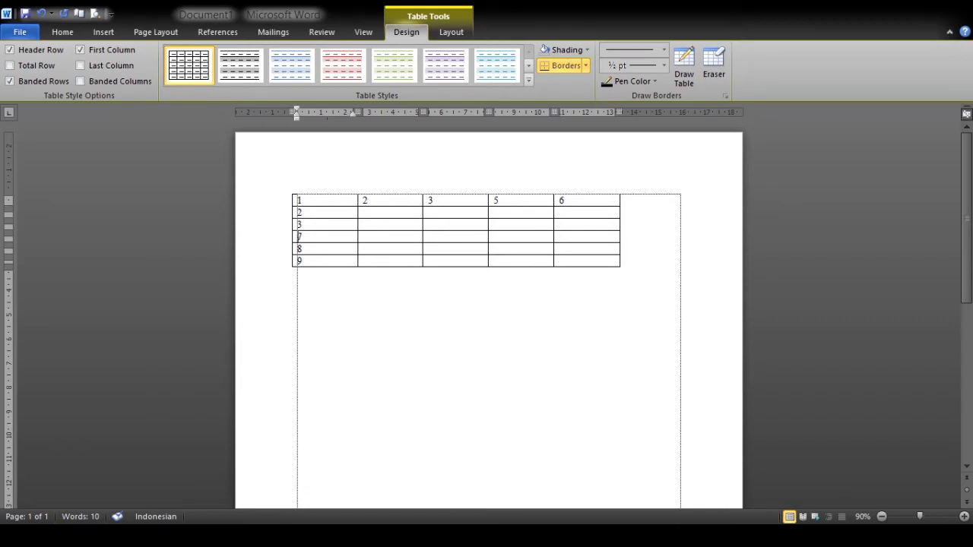
- Select each of the five columns in turn, the second row, and the third row's first cell
click(339, 187)
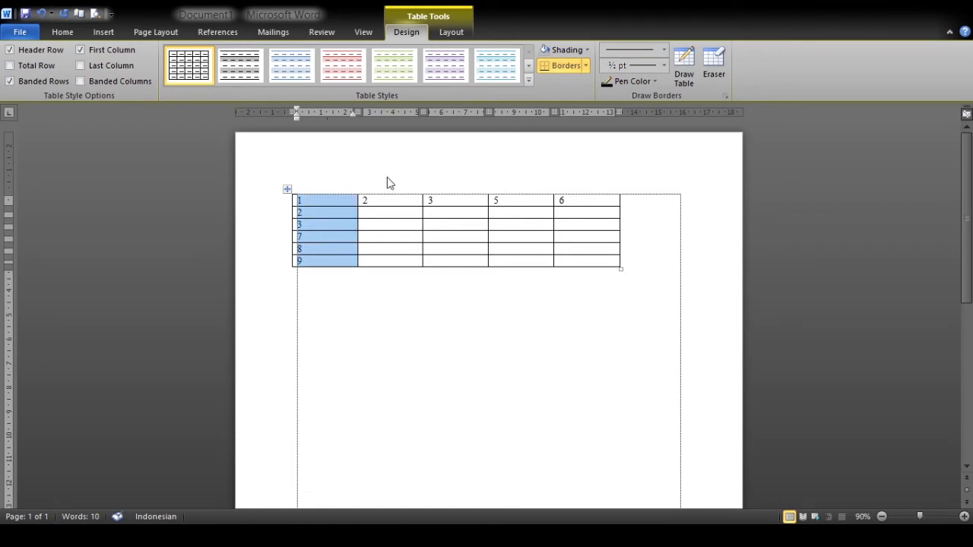
click(338, 197)
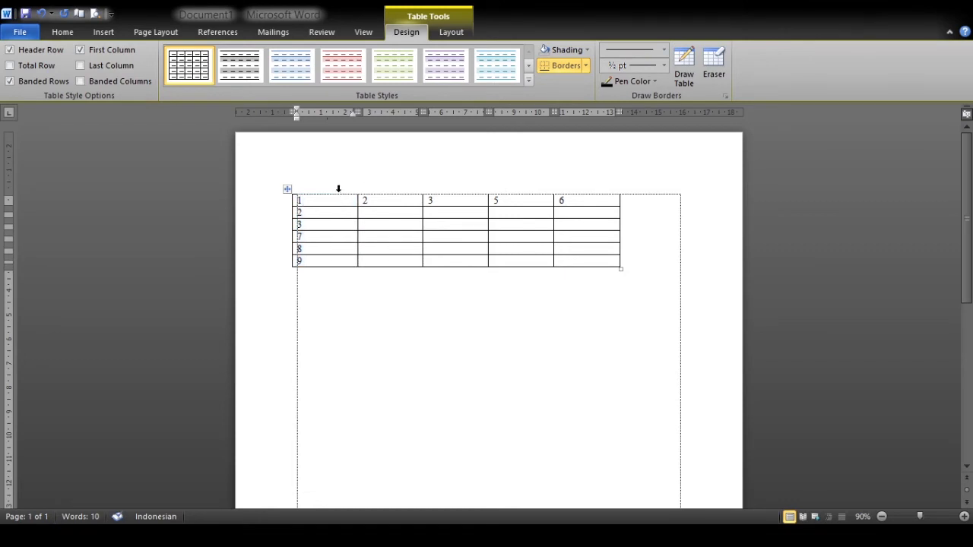
click(387, 188)
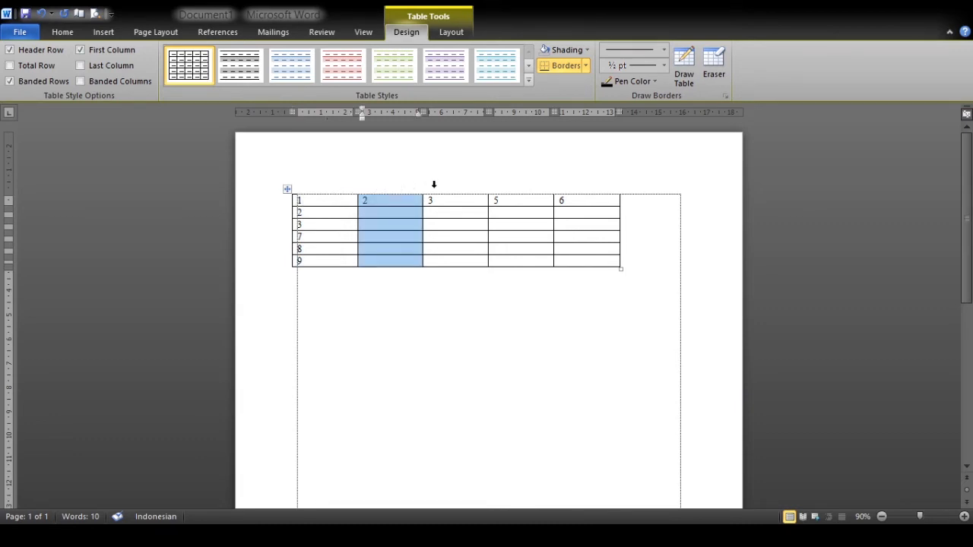
click(435, 185)
click(493, 182)
click(561, 182)
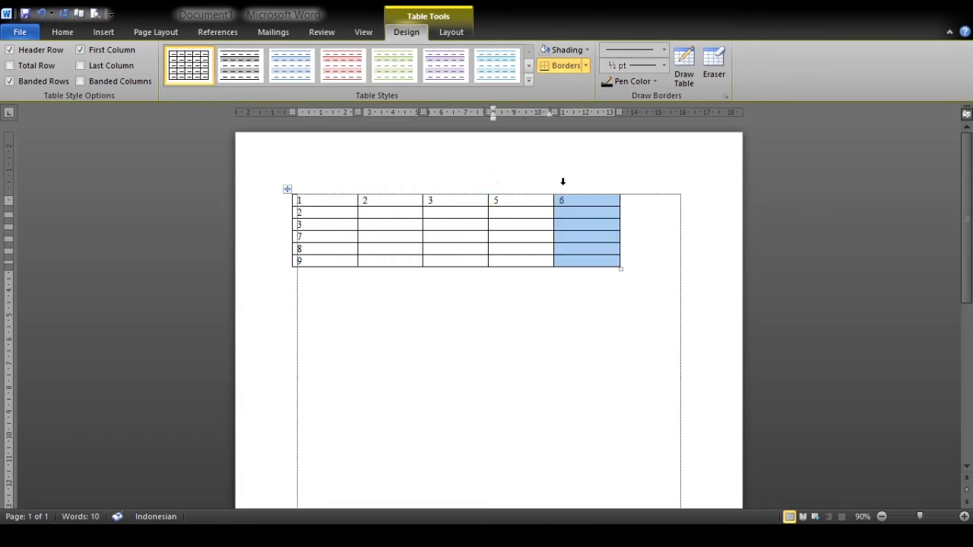
click(276, 215)
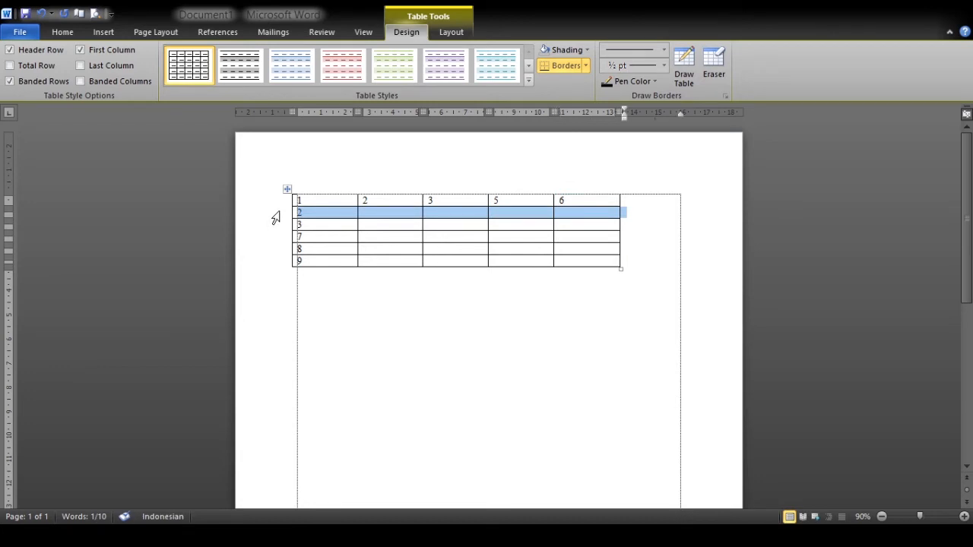
click(272, 226)
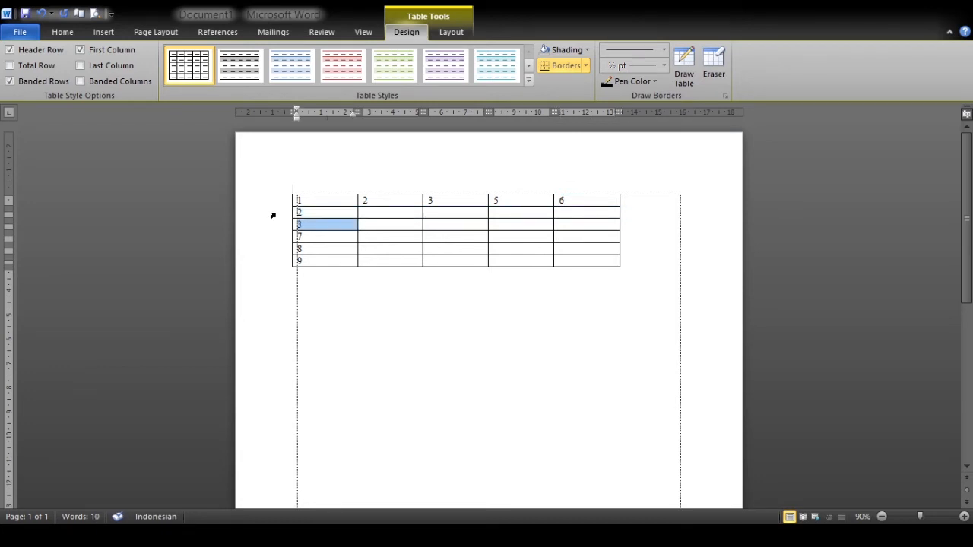
click(327, 213)
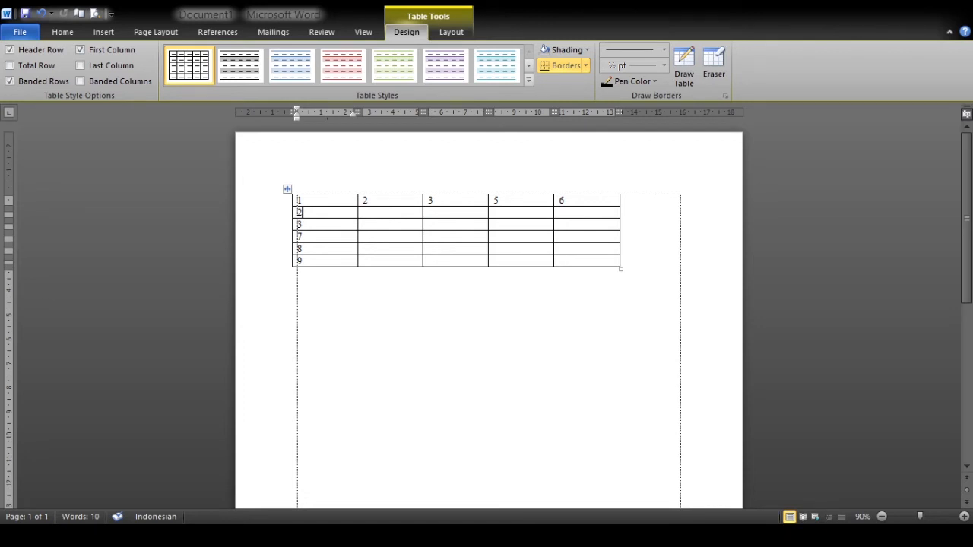
- Delete the third row's third cell with the remaining cells shifted left, and undo the deletion
click(431, 222)
click(423, 224)
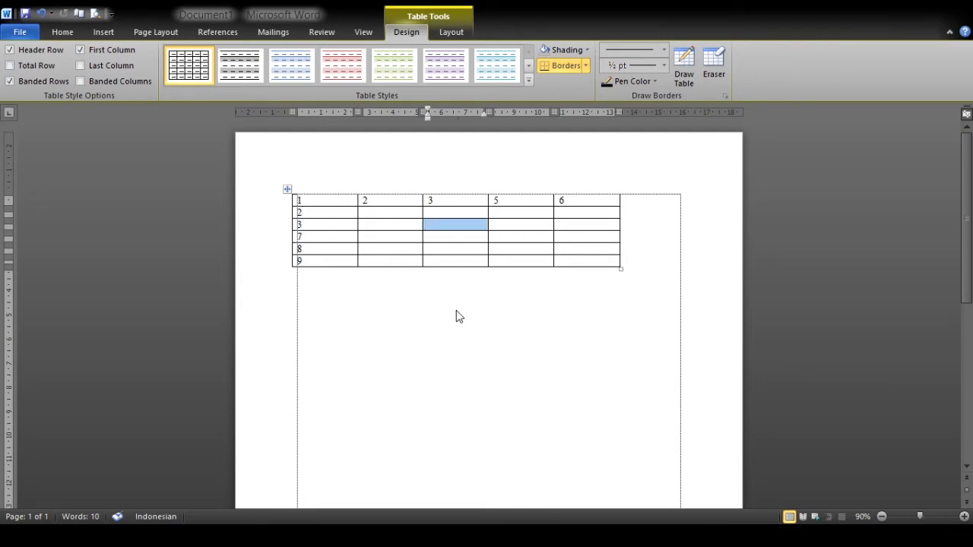
key(Left)
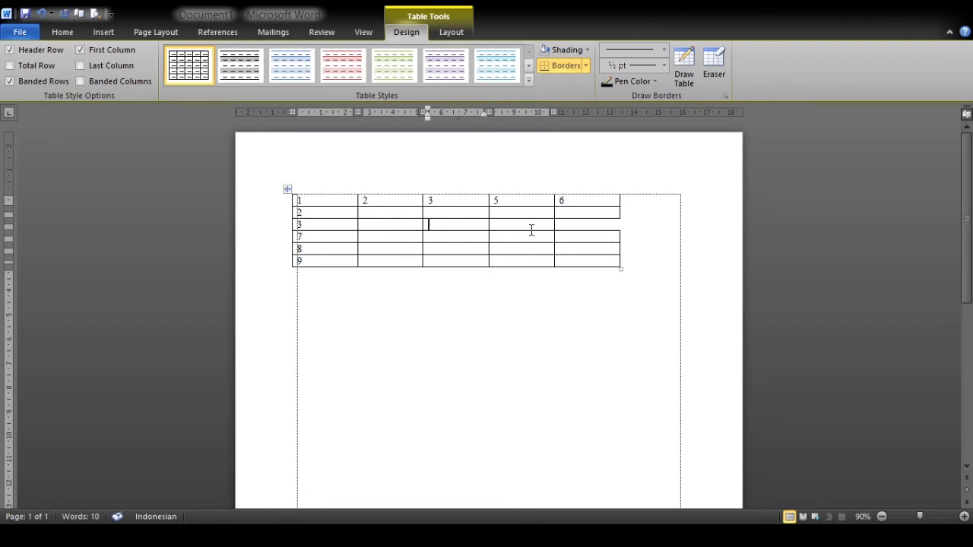
click(572, 224)
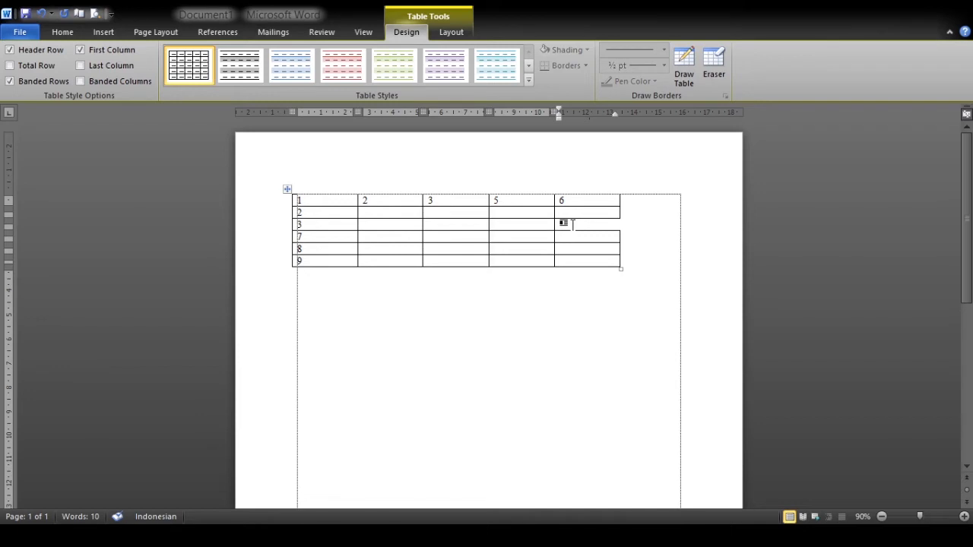
key(ctrl+z)
- Copy the first row's values 1, 2, 3, 5 and 6 into all the rows below it
drag(333, 200, 558, 190)
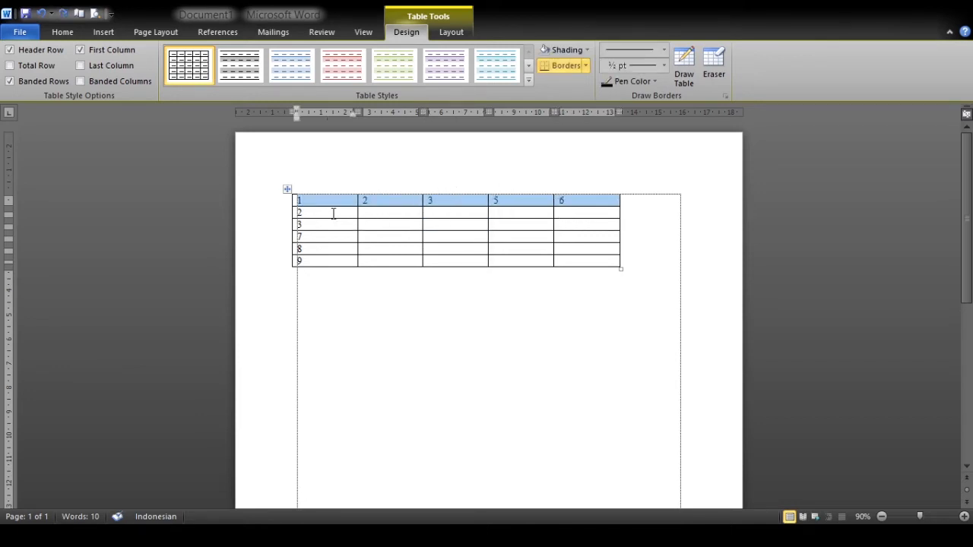
drag(330, 211, 565, 257)
key(ctrl+v)
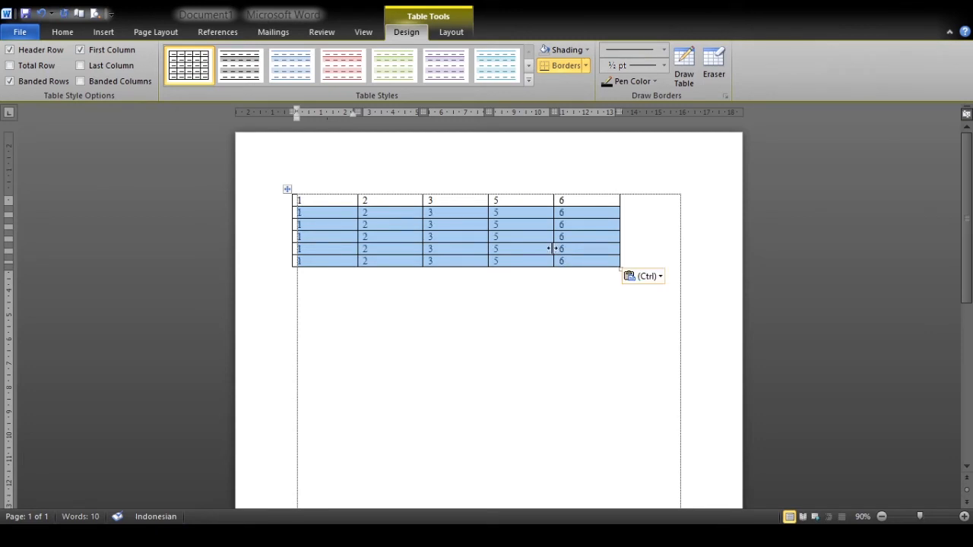
- Delete the third row's third cell, shifting the others left, and add an empty cell at the end of that row
click(455, 212)
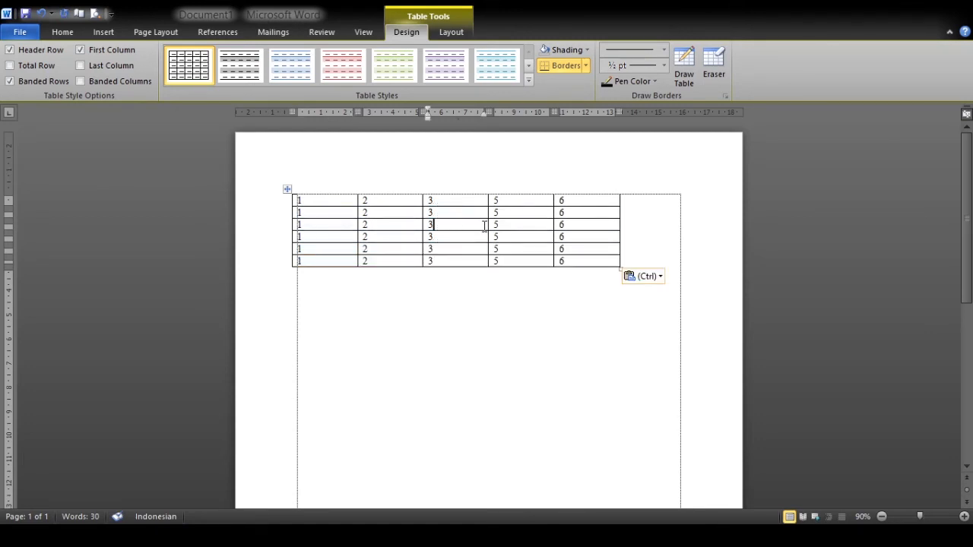
click(422, 226)
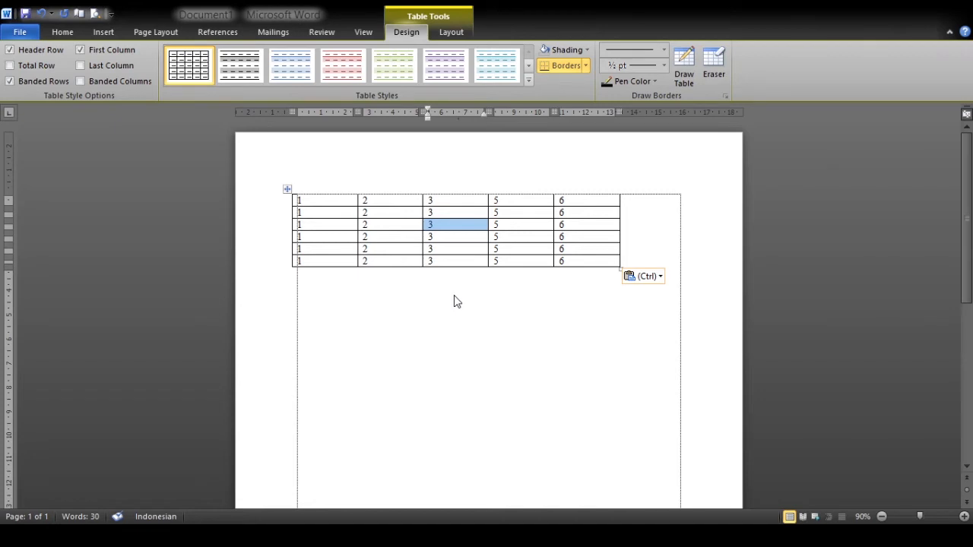
key(ctrl+x)
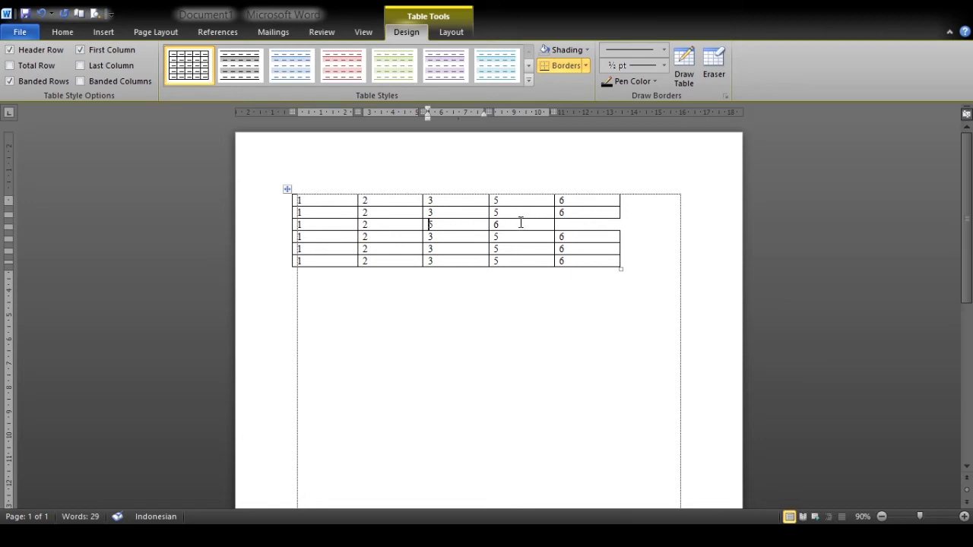
click(454, 224)
click(613, 226)
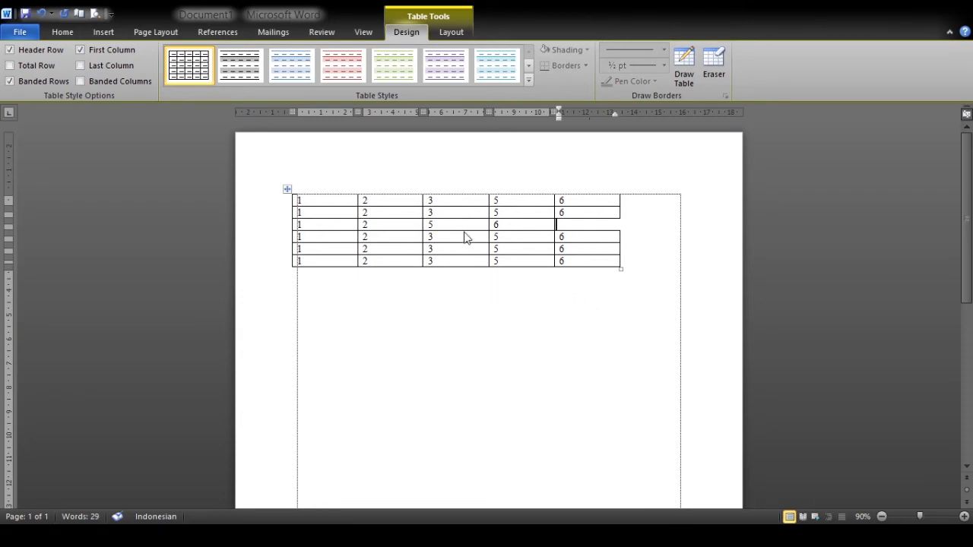
key(ctrl+z)
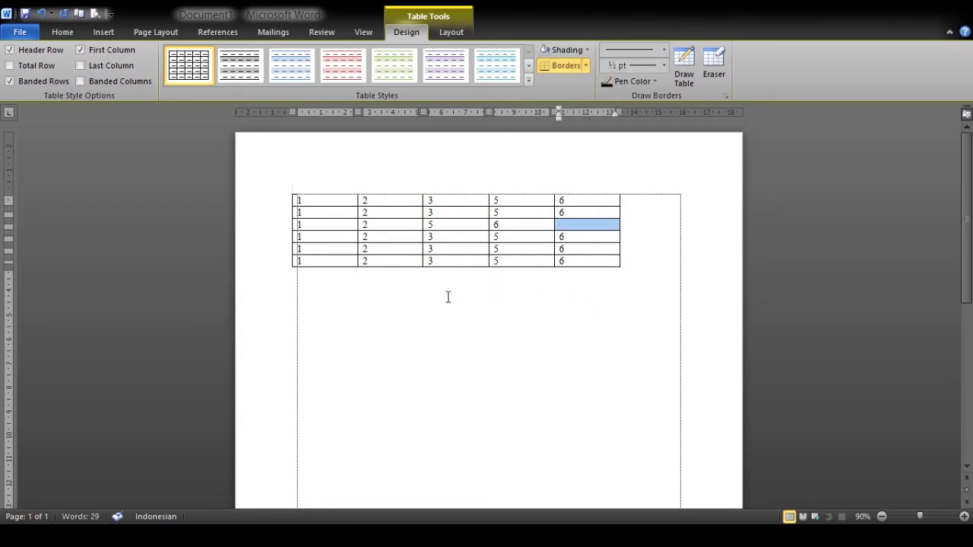
click(589, 227)
- Merge the first row's second and third cells and clear the contents of that row's first two cells
drag(456, 238, 502, 248)
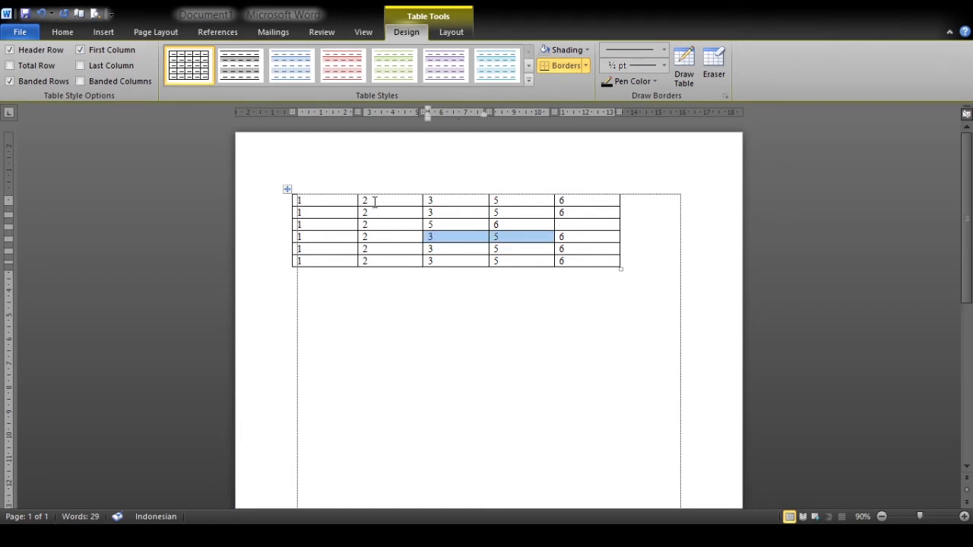
drag(374, 202, 449, 202)
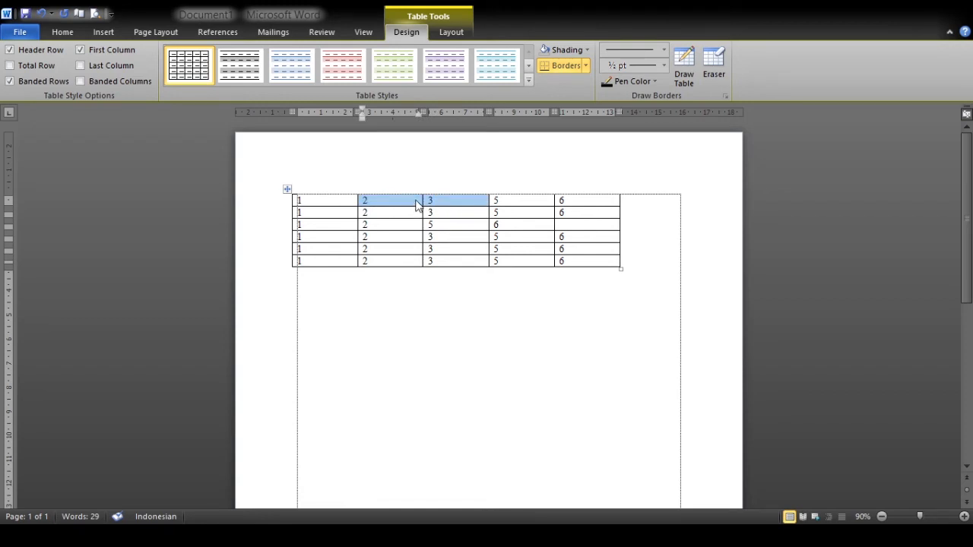
click(441, 330)
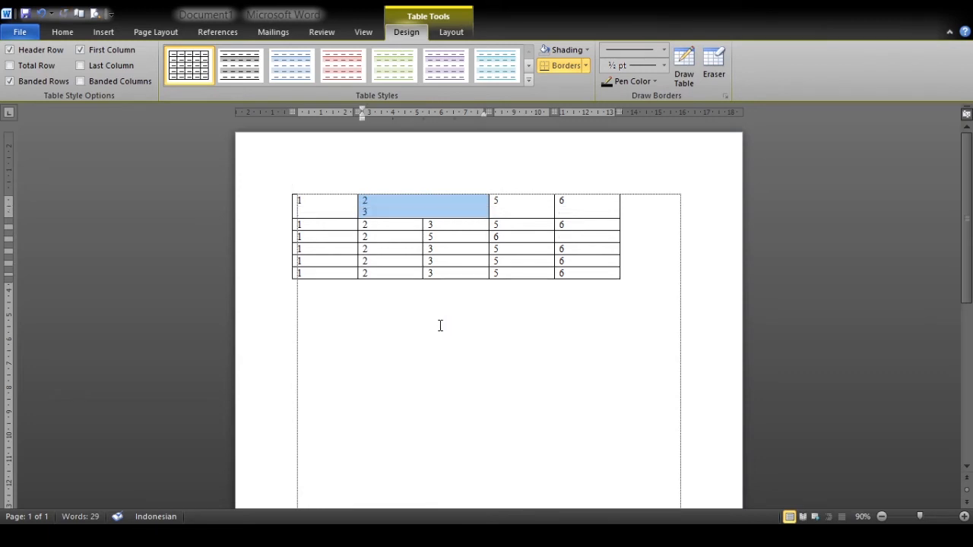
click(415, 202)
key(Delete)
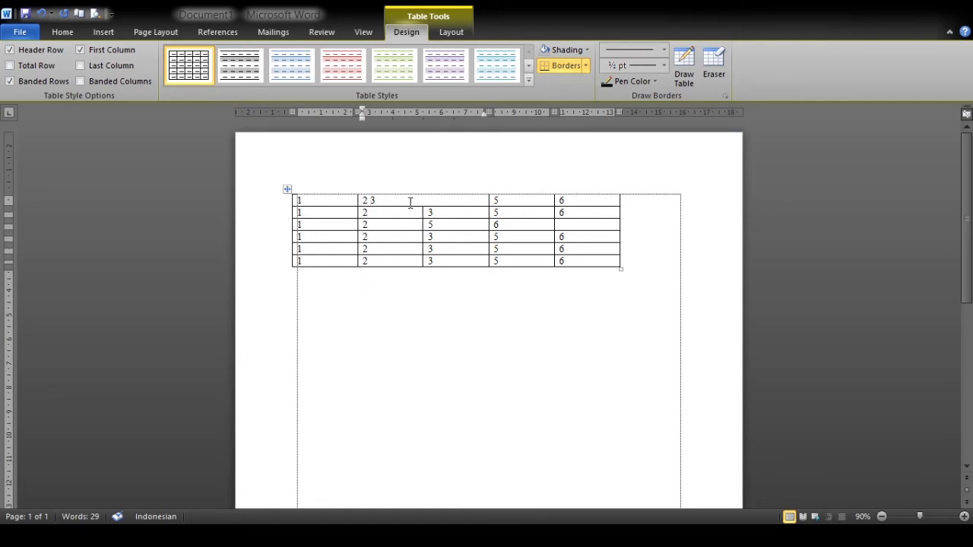
drag(410, 202, 357, 200)
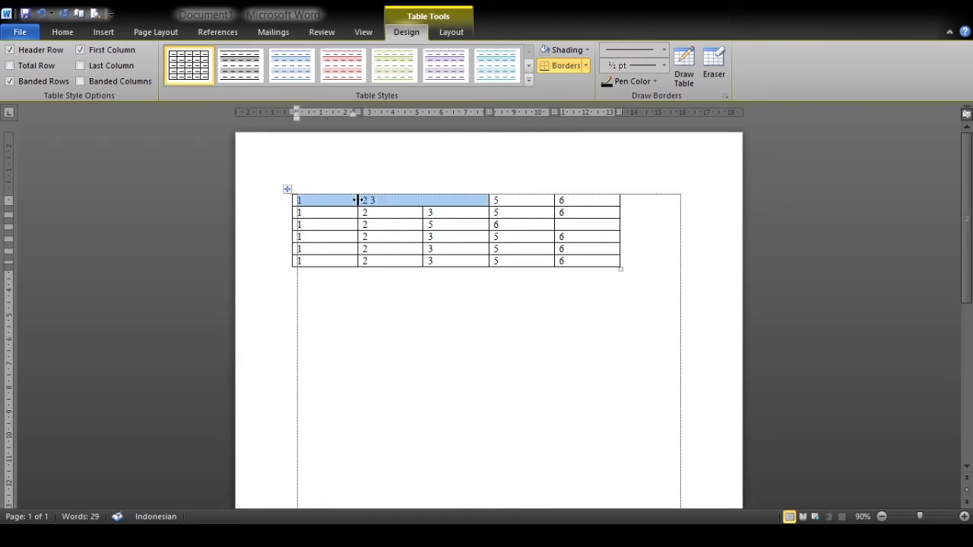
key(Delete)
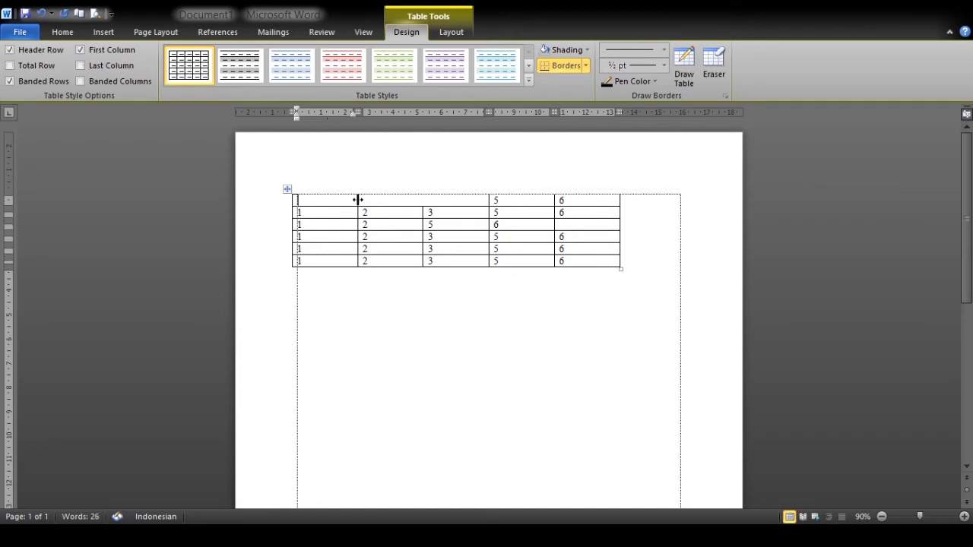
- Split the merged first-row cell into four cells and delete the second and third table columns beneath them along with the split cells
click(427, 201)
click(464, 293)
click(450, 202)
click(374, 203)
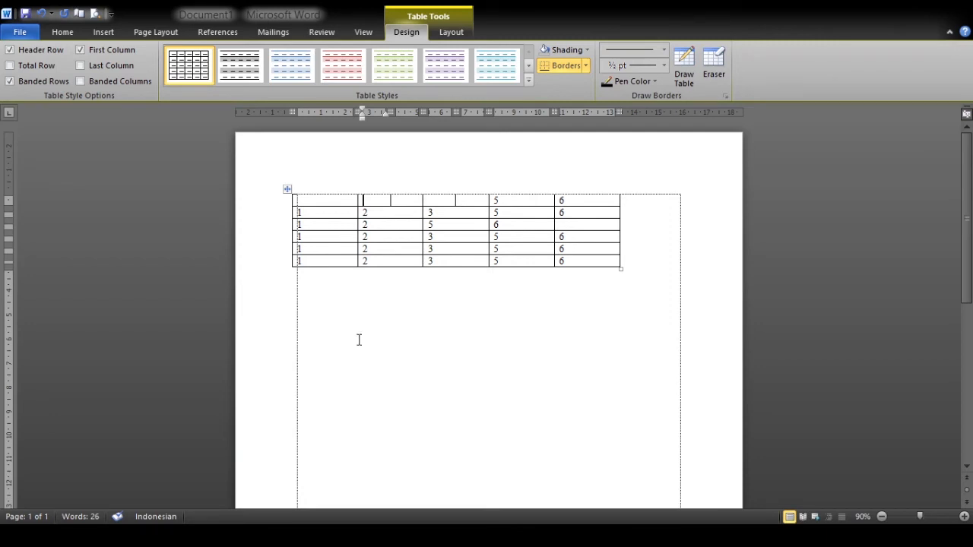
drag(377, 192, 454, 202)
key(BackSpace)
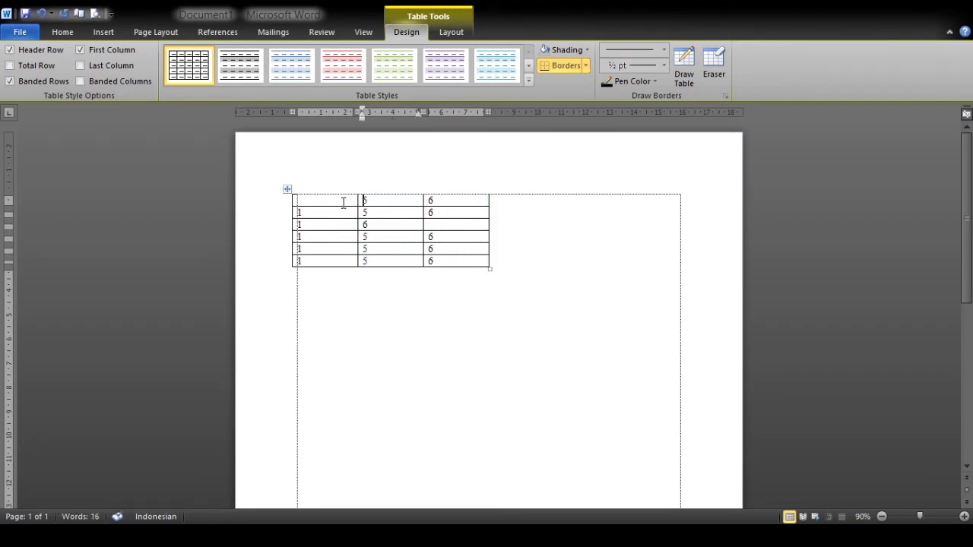
- Insert an empty row below the third row and an empty column after the second column
click(280, 238)
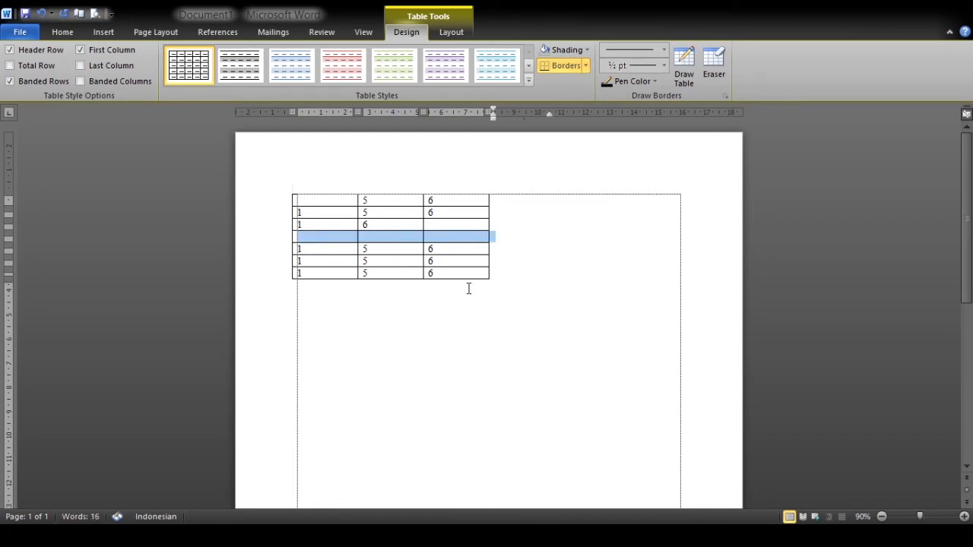
click(341, 236)
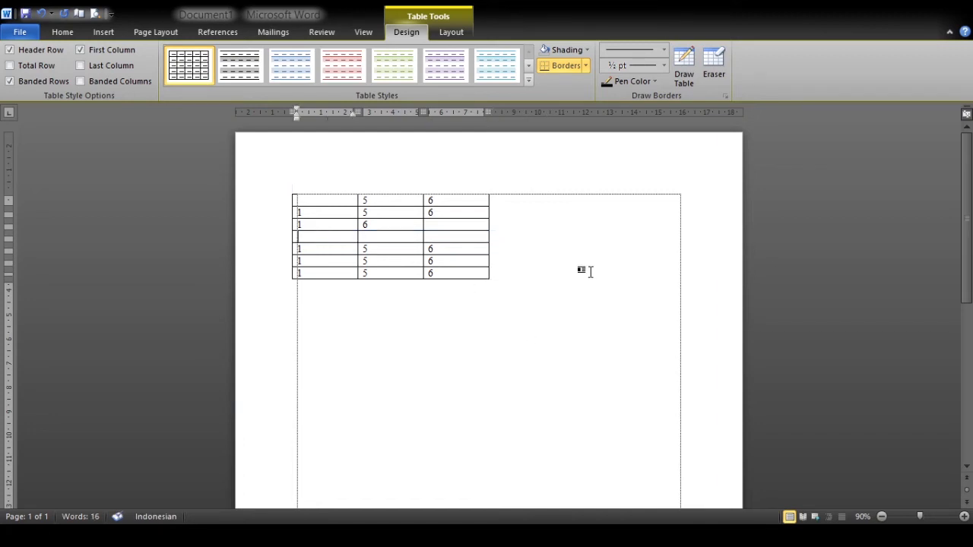
click(392, 190)
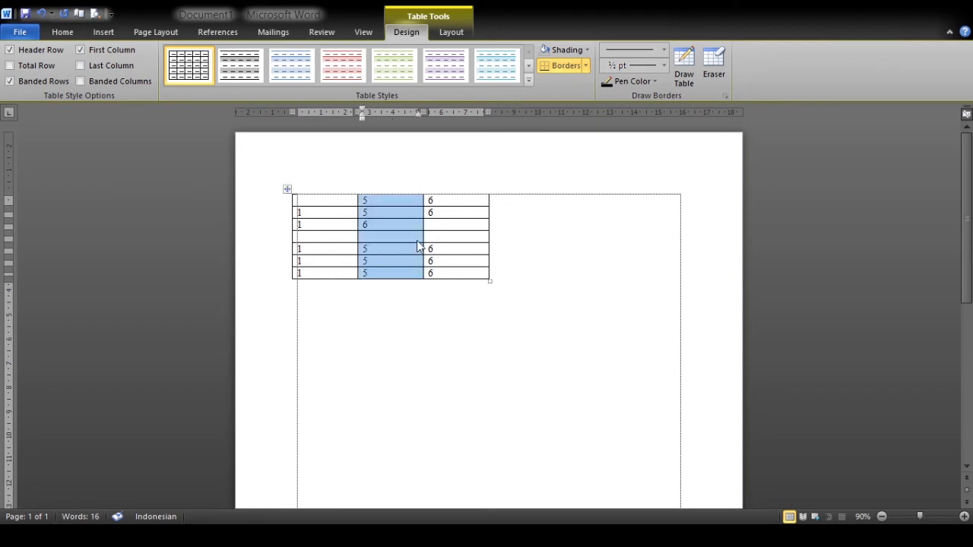
click(596, 296)
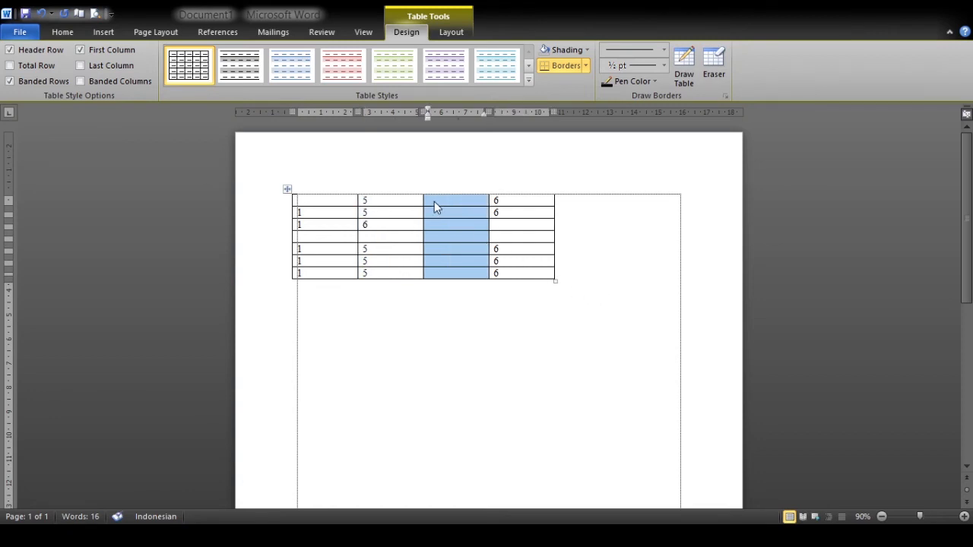
click(410, 210)
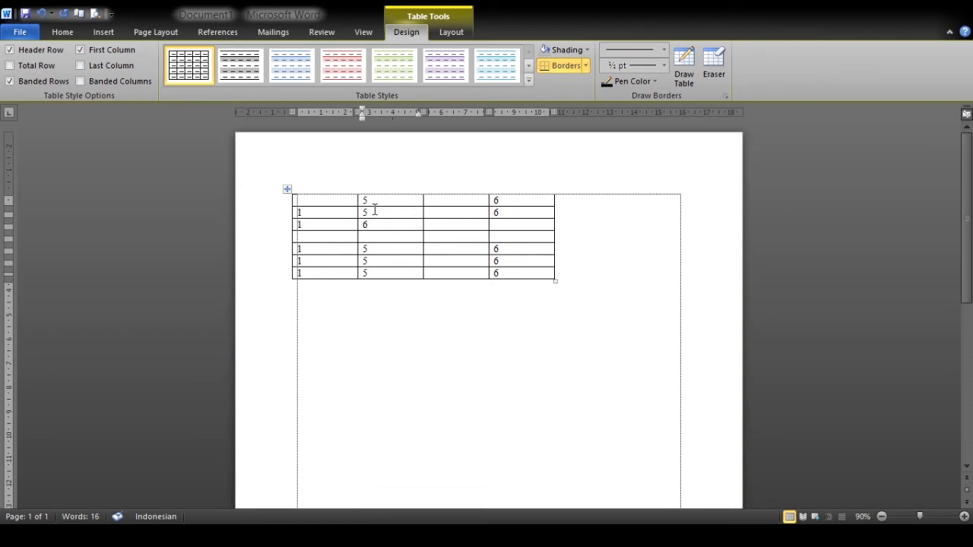
- Select in turn the first row's first cell, the entire second column and the entire second row
click(293, 200)
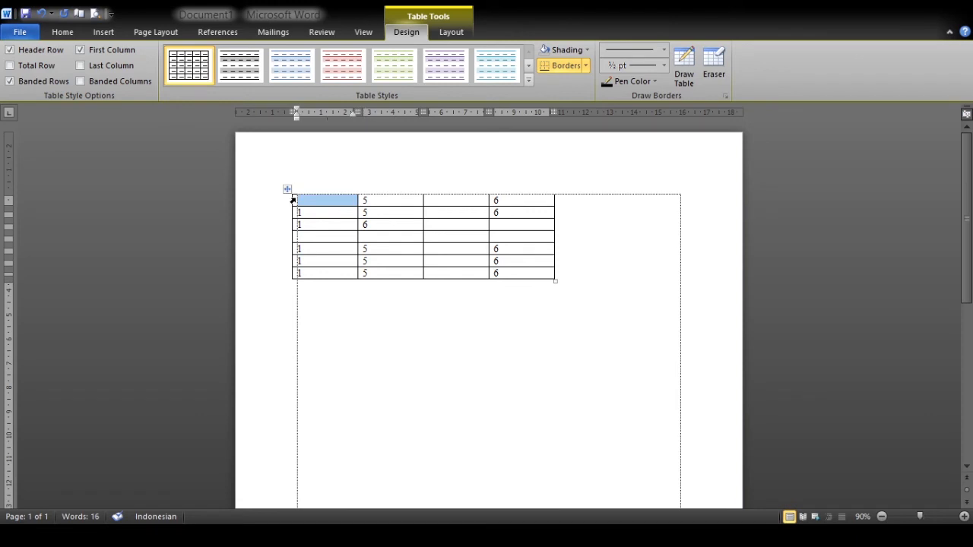
click(408, 189)
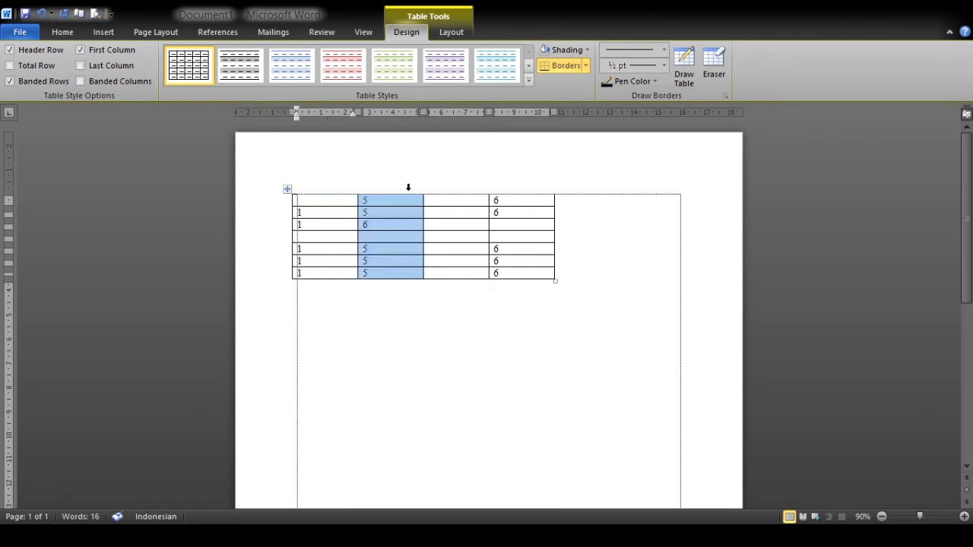
click(272, 217)
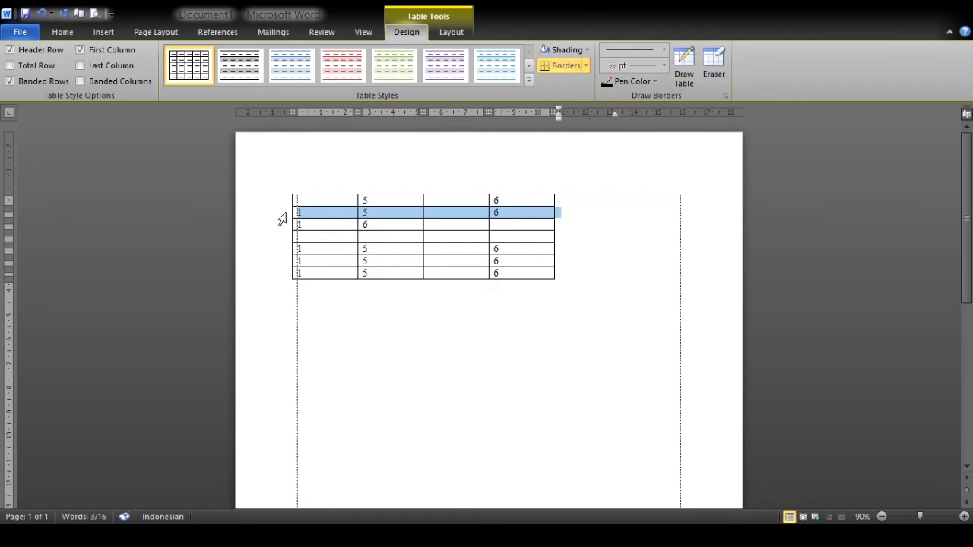
click(307, 216)
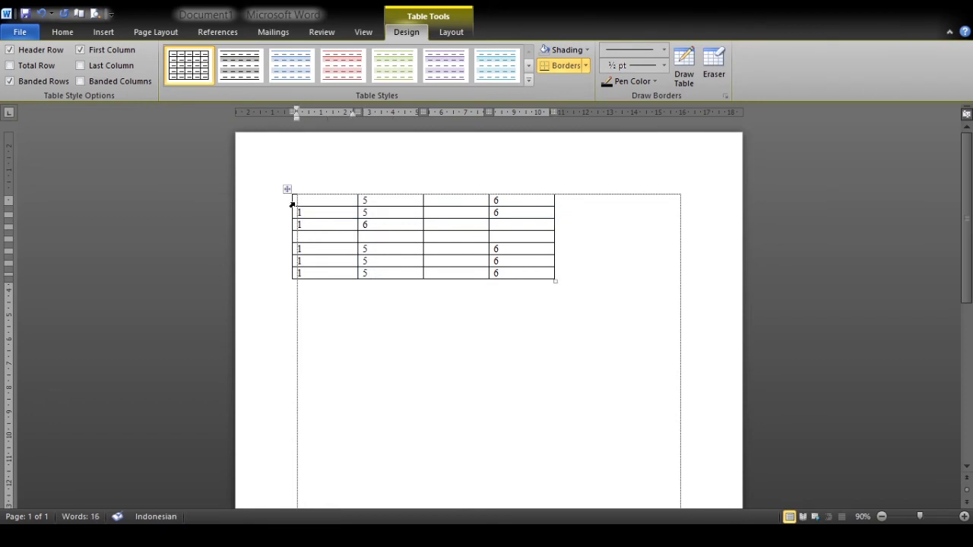
- Shade the table's first cell dark blue and the whole second column light green
click(292, 206)
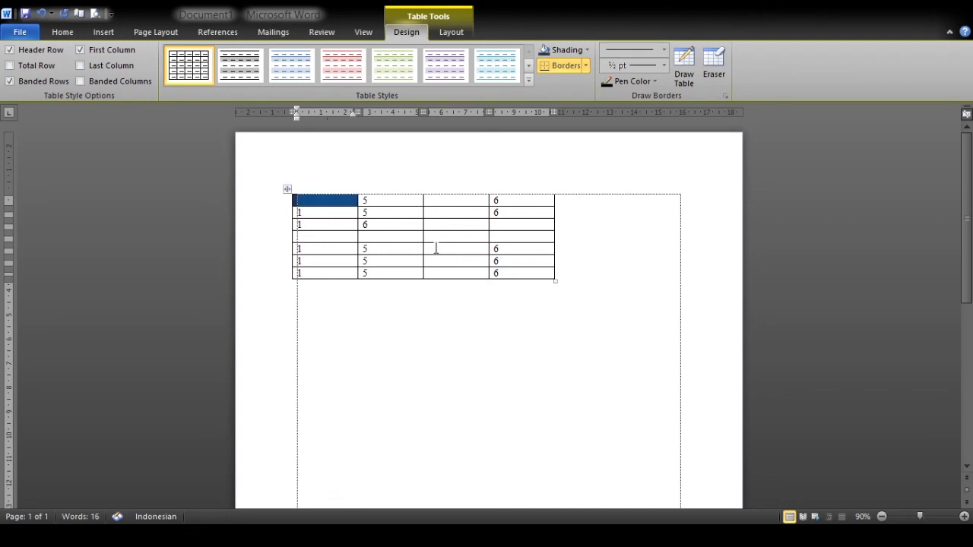
click(380, 212)
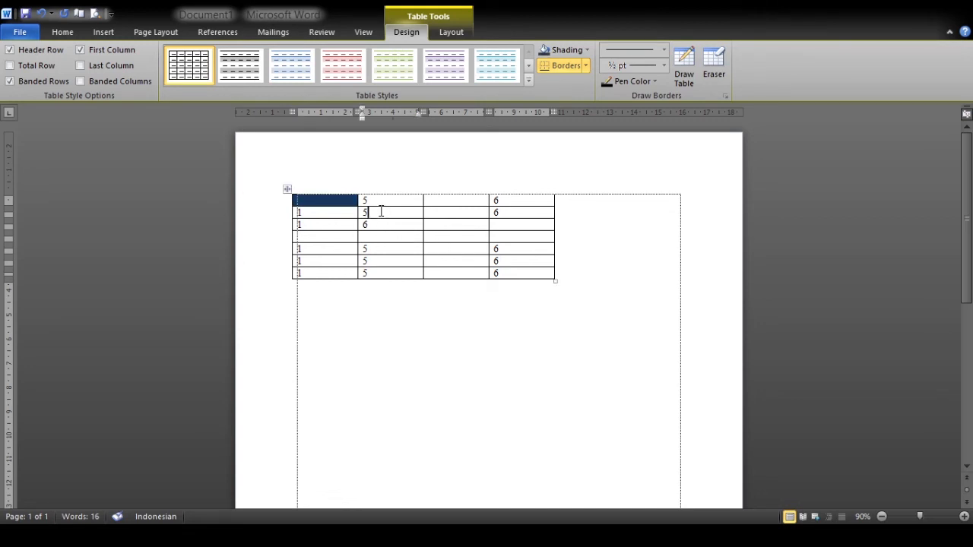
click(391, 189)
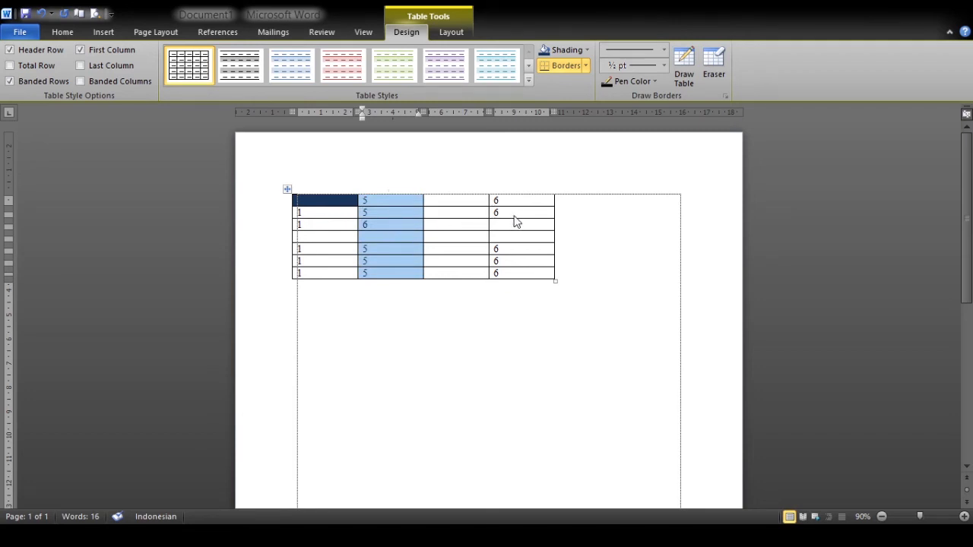
key(ctrl+z)
key(ctrl+z)
key(ctrl+z)
key(ctrl+z)
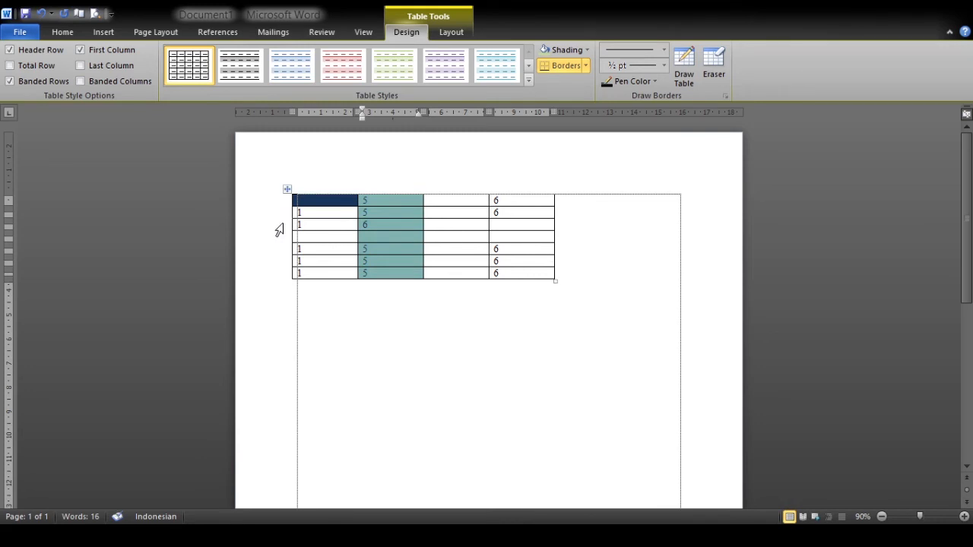
- Shade the entire third row light blue
click(279, 227)
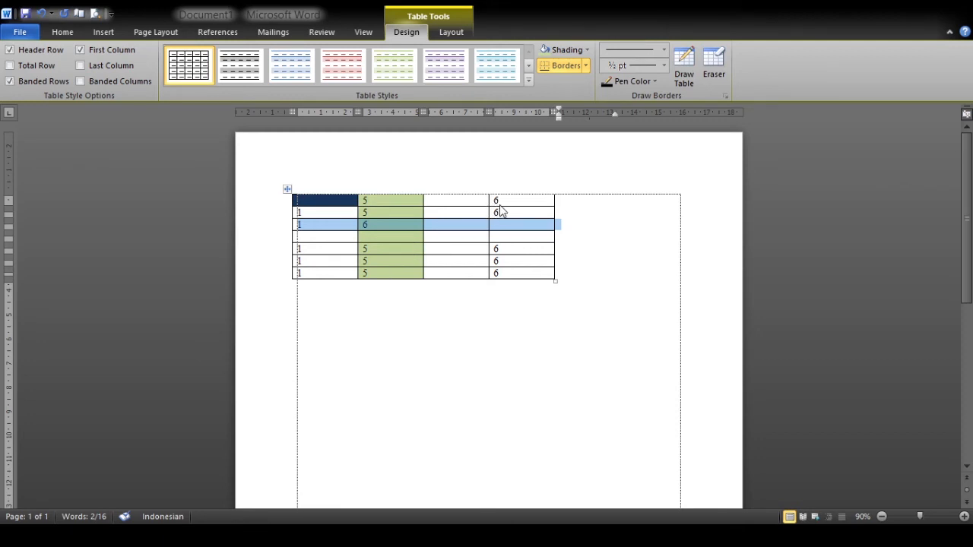
click(560, 254)
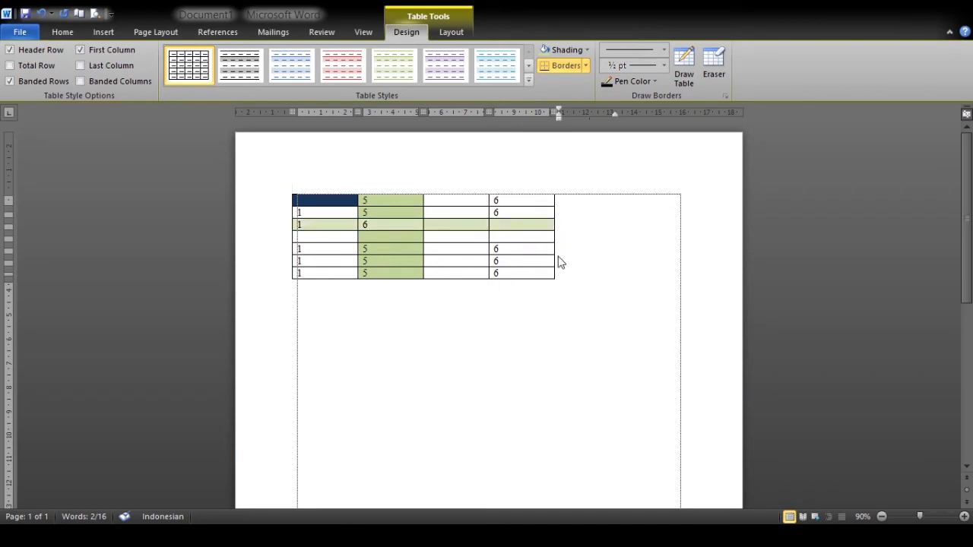
click(584, 261)
click(585, 228)
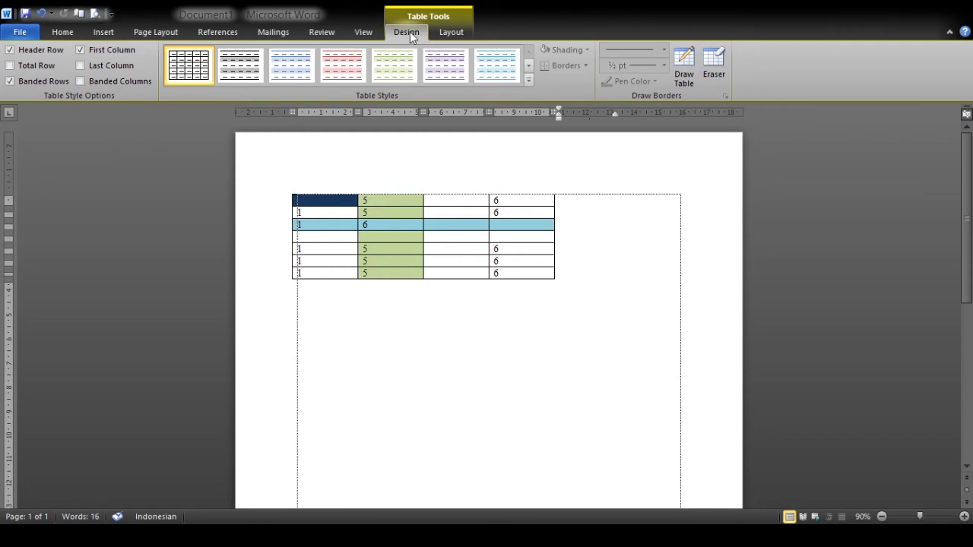
click(451, 33)
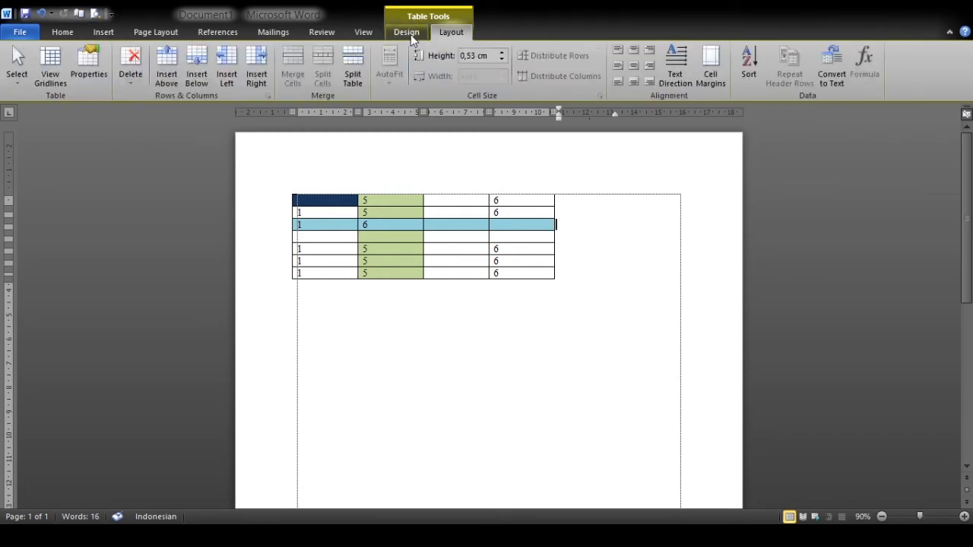
click(411, 35)
click(449, 34)
- Remove the borders from the table's fifth row
click(416, 34)
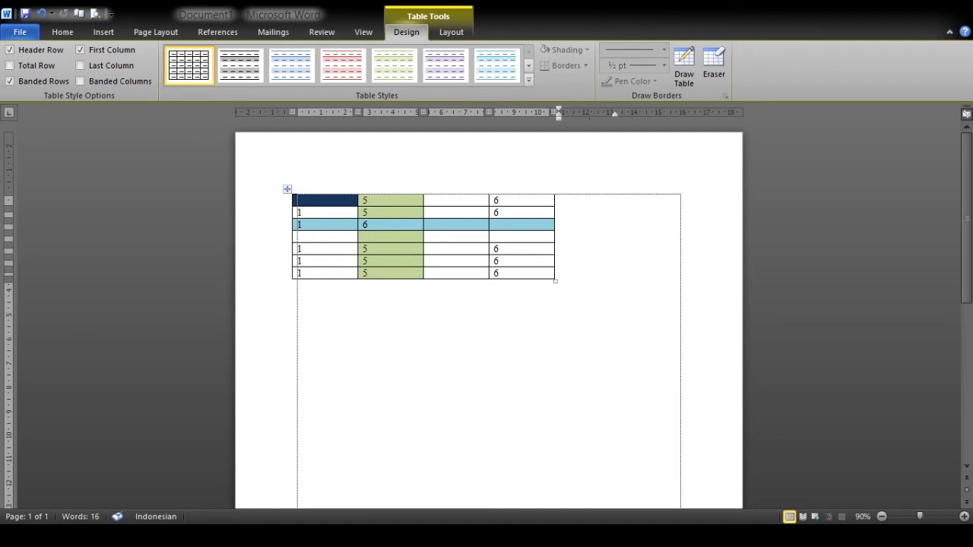
click(279, 252)
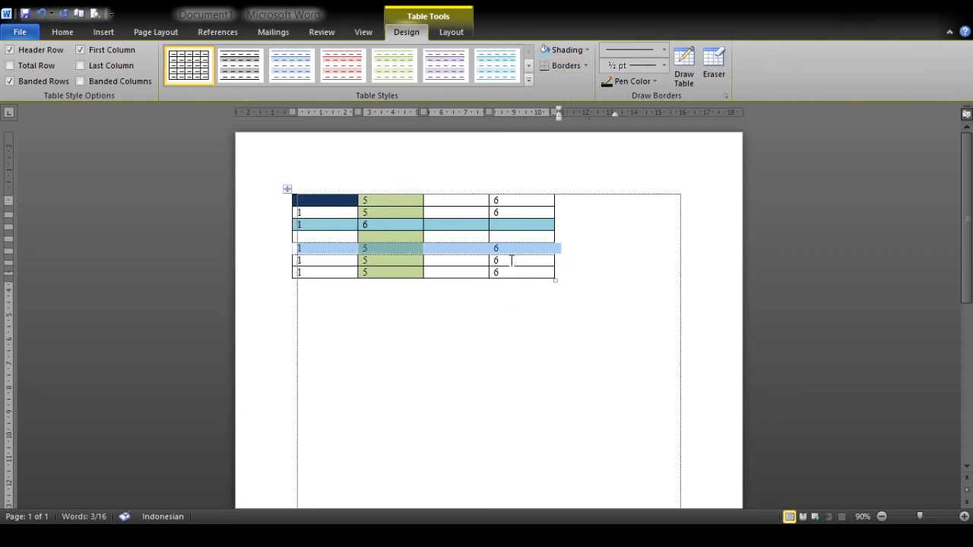
click(591, 252)
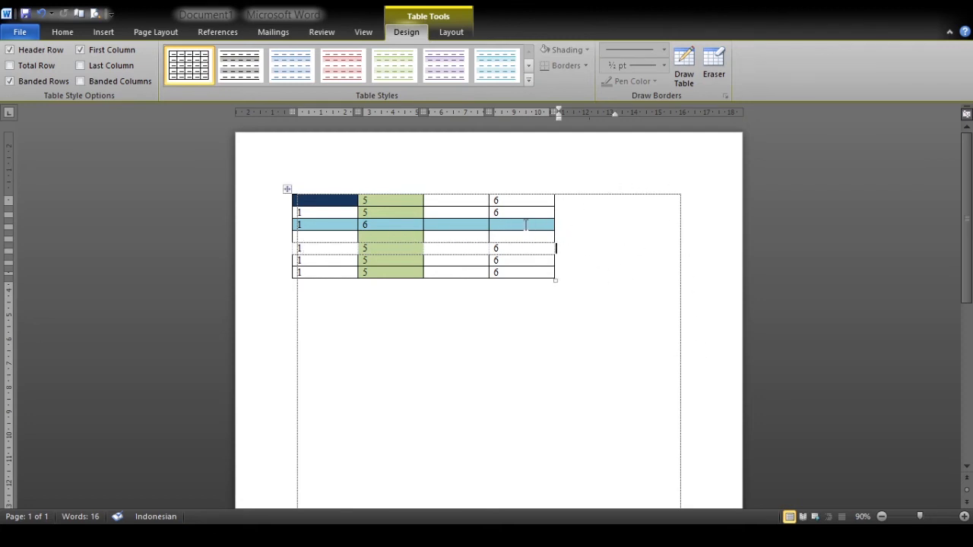
- Examine the table's shading and borders enlarged in the print preview and return to the document
click(95, 14)
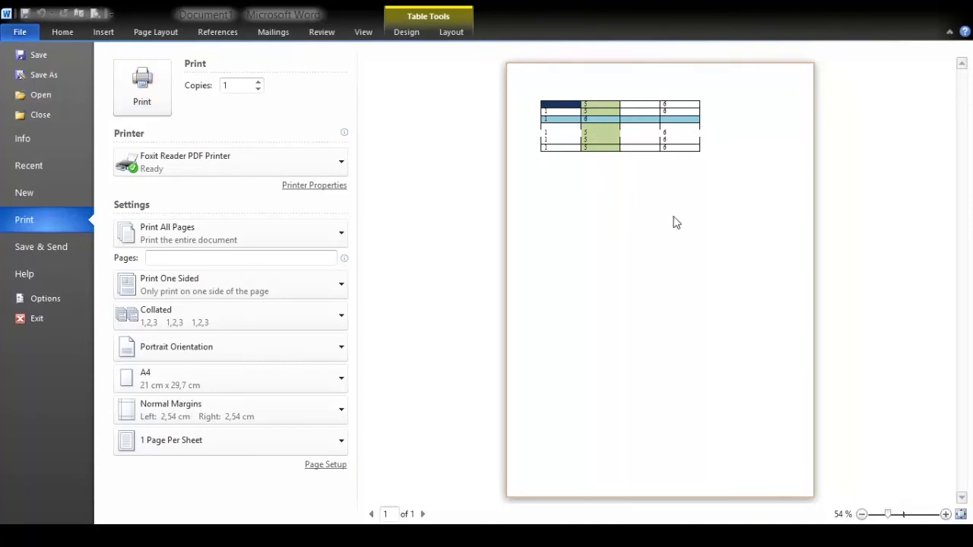
drag(905, 517, 916, 517)
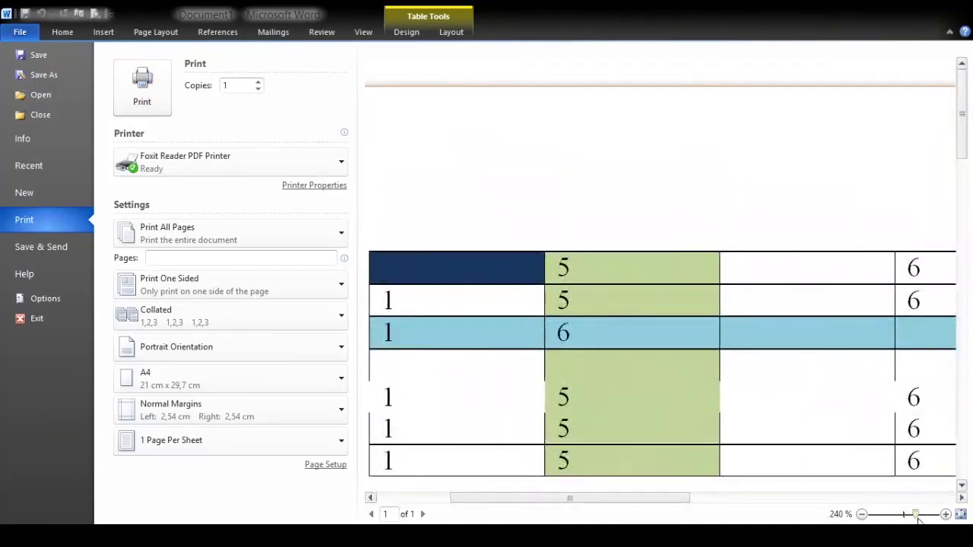
click(862, 515)
click(862, 517)
click(862, 517)
click(862, 517)
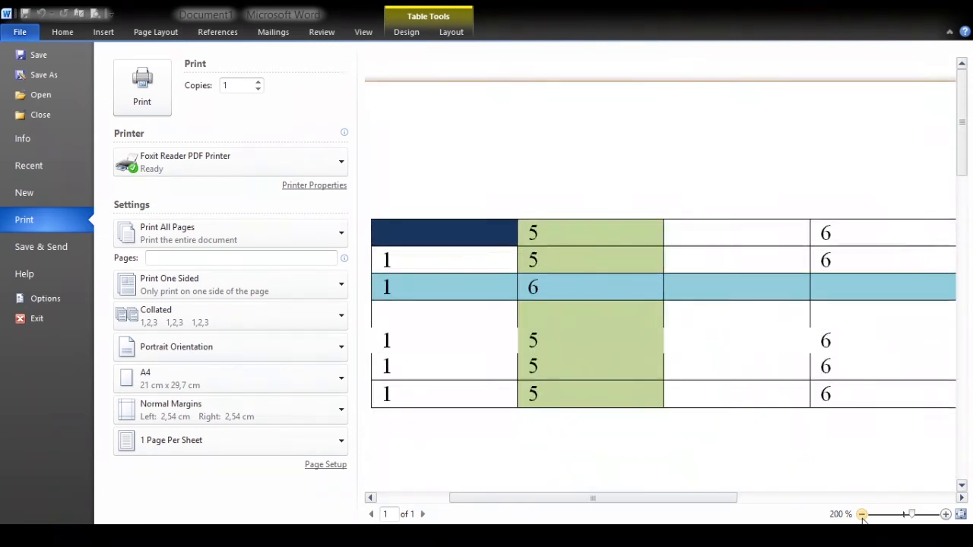
click(862, 517)
click(862, 517)
click(862, 517)
click(863, 517)
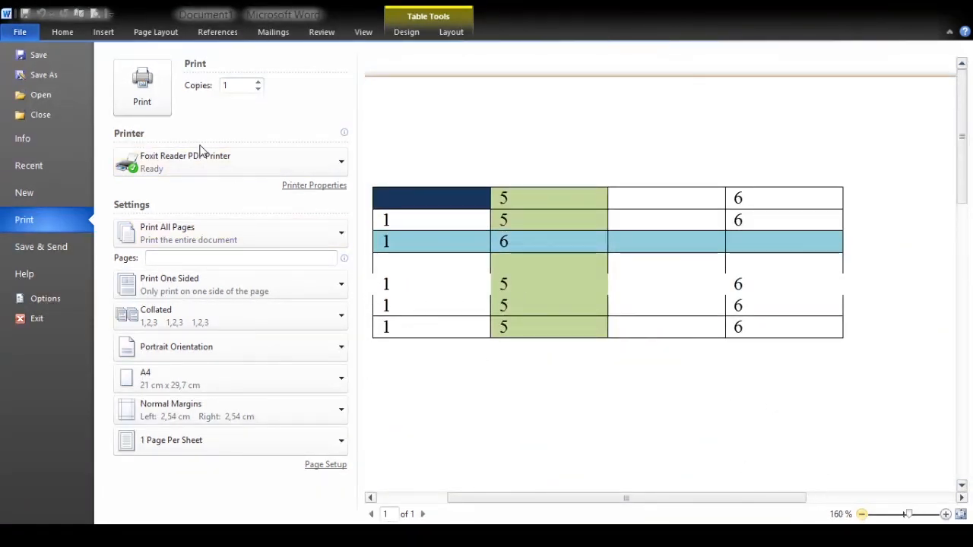
key(Escape)
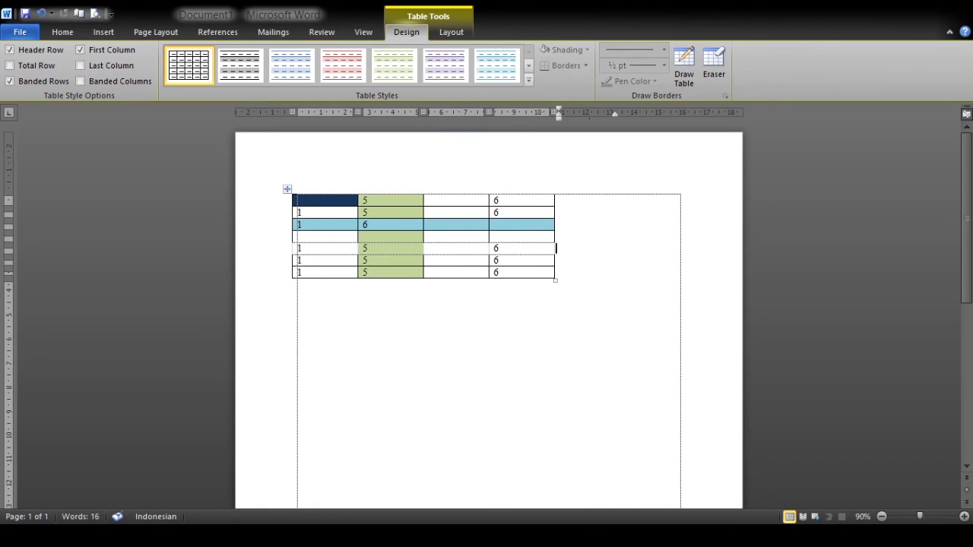
- Remove the borders from the table's third column
click(445, 190)
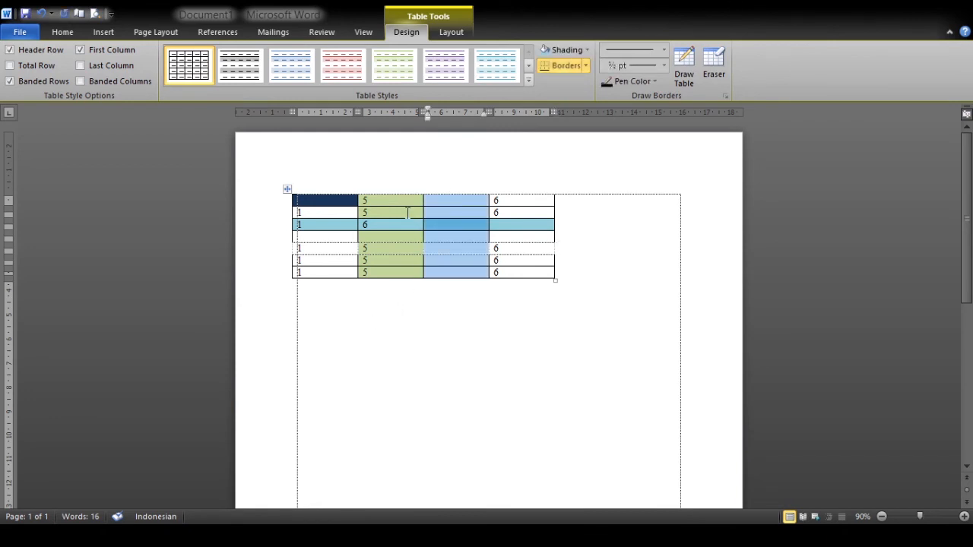
click(585, 68)
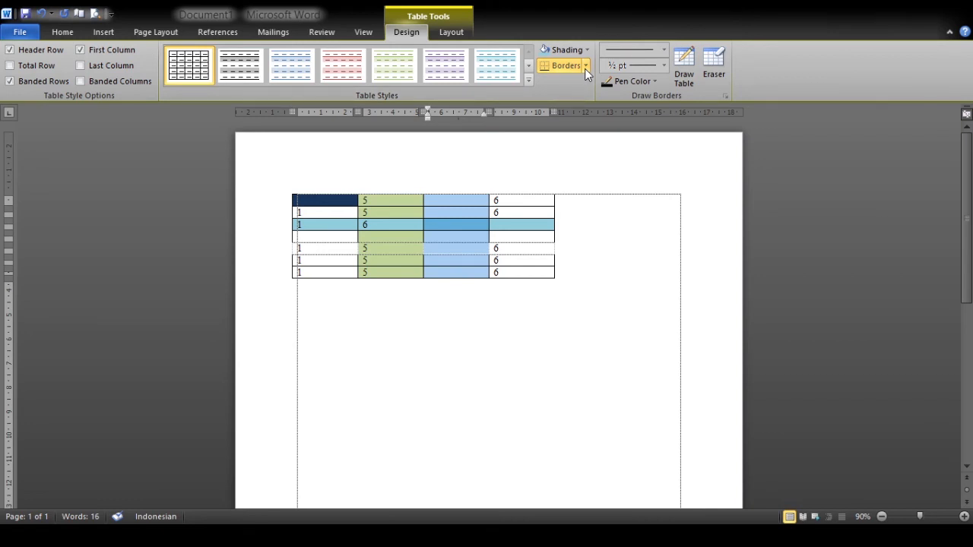
click(586, 149)
click(537, 183)
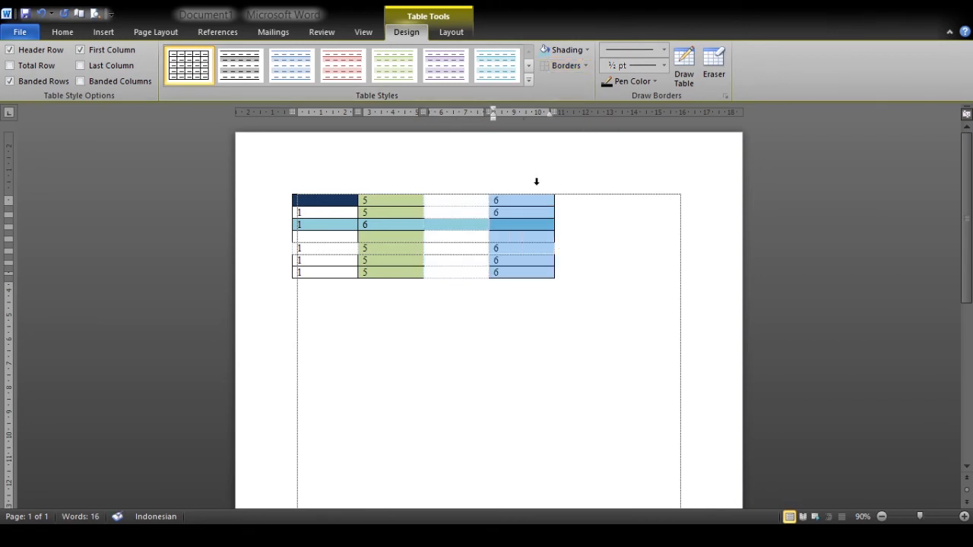
click(591, 202)
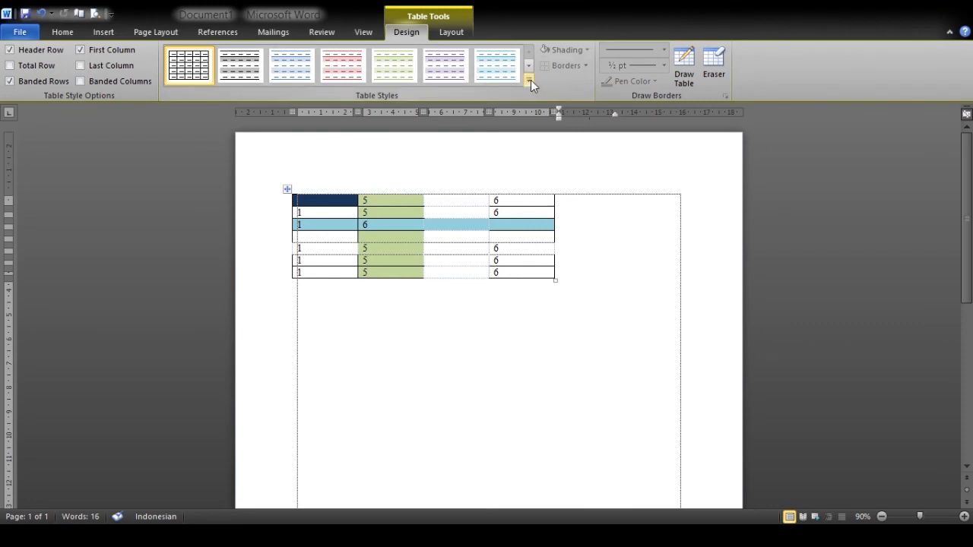
- Apply the table style with a red header row, red first column and grey banded rows to the whole table
click(286, 189)
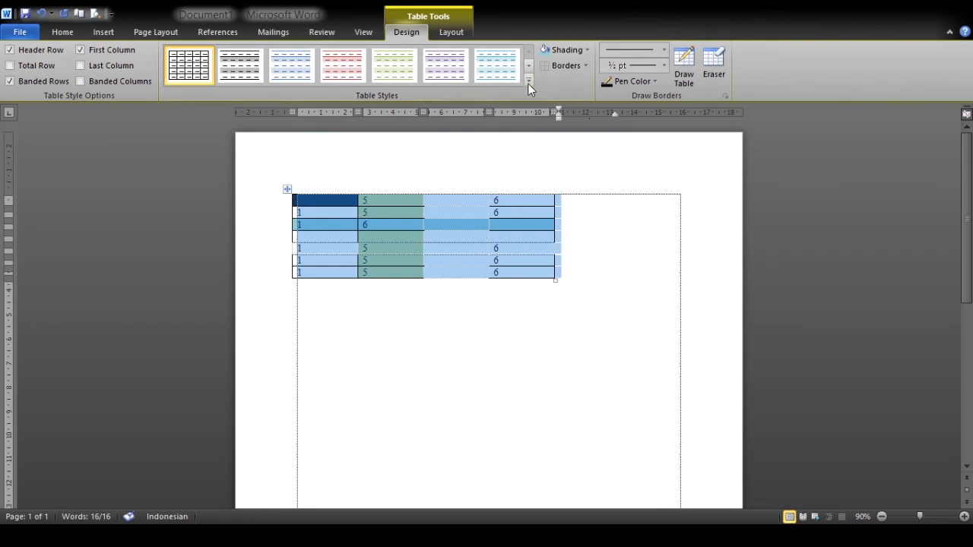
click(276, 289)
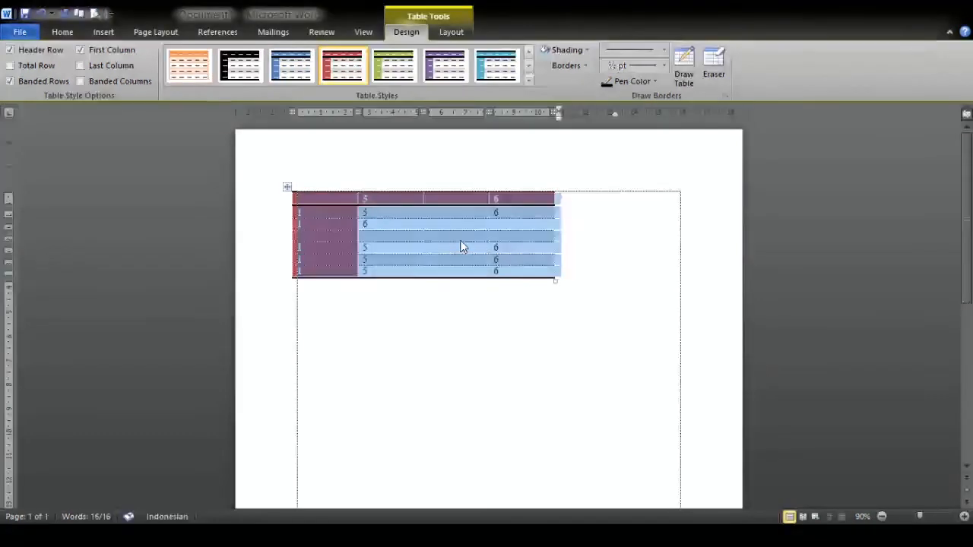
click(351, 215)
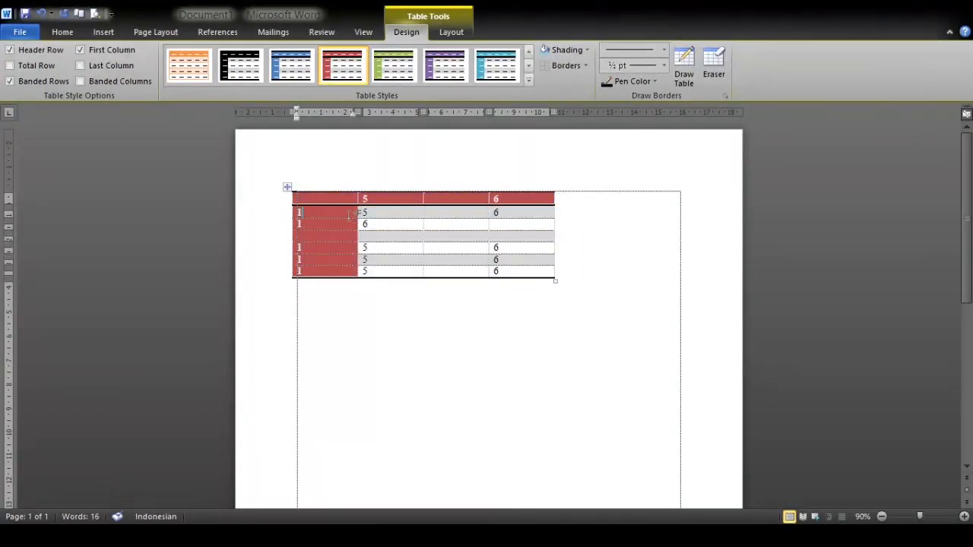
- Apply the table style with a teal header row, teal first column and grey banded rows to the whole table
click(288, 187)
click(508, 76)
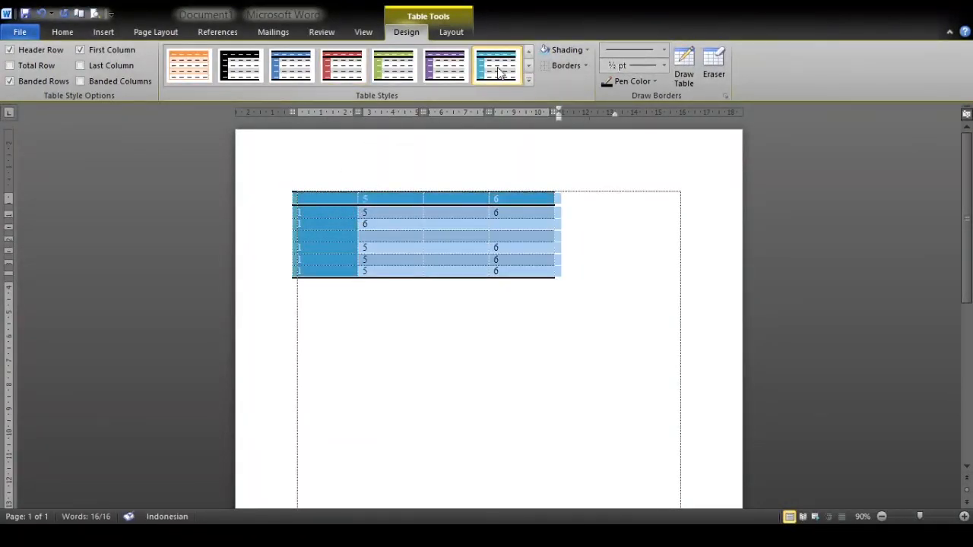
click(588, 213)
click(589, 220)
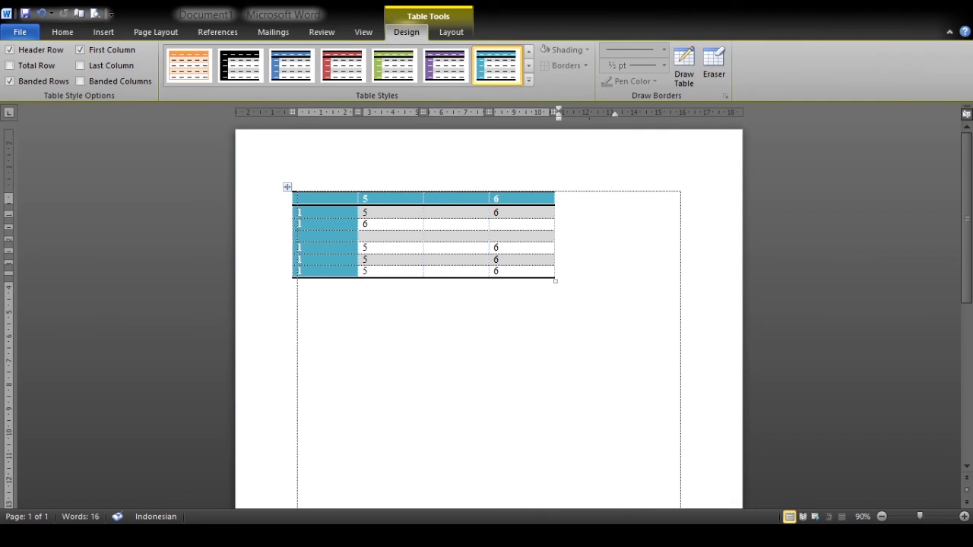
- Modify the applied teal table style so that its header row is filled purple
click(287, 187)
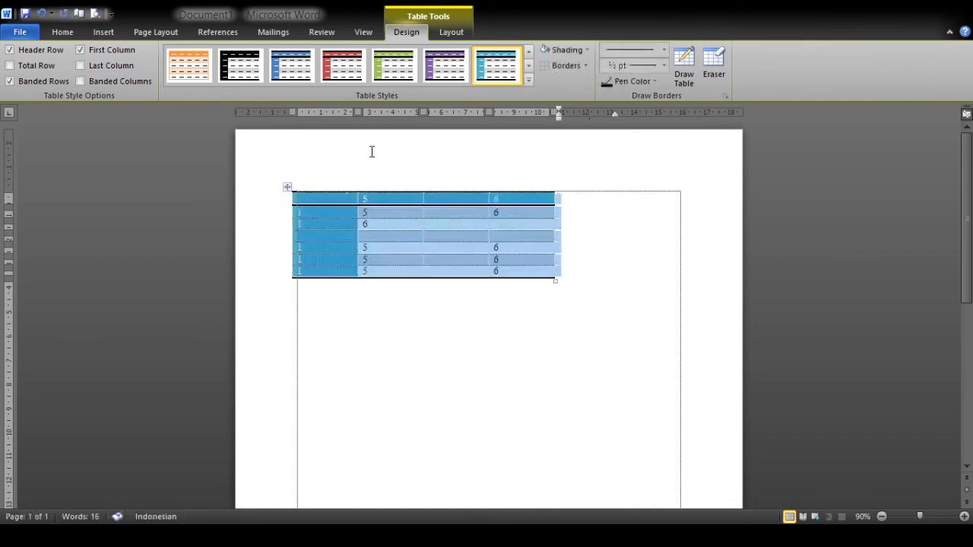
click(289, 394)
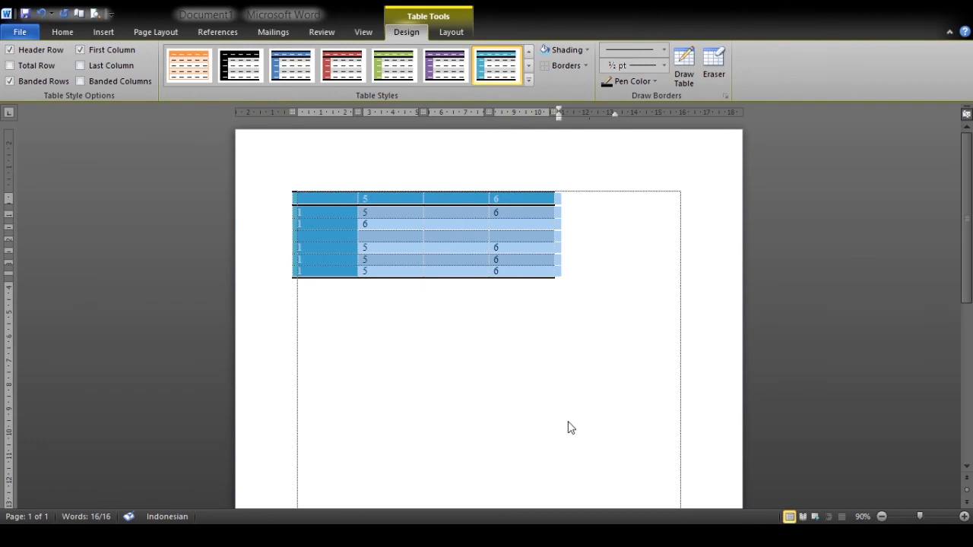
click(441, 237)
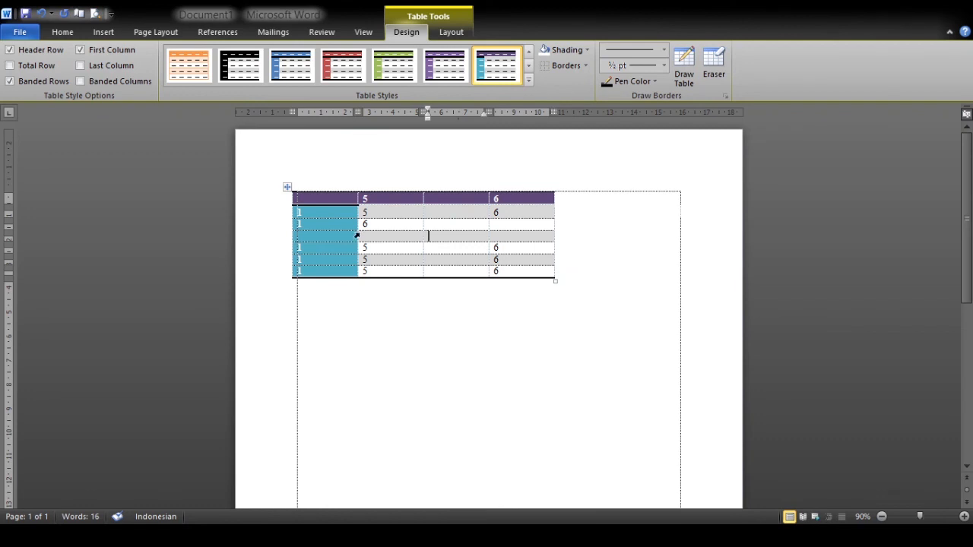
- Apply the table style with a green header row, white body rows and thin green horizontal lines to the whole table
click(340, 197)
click(288, 187)
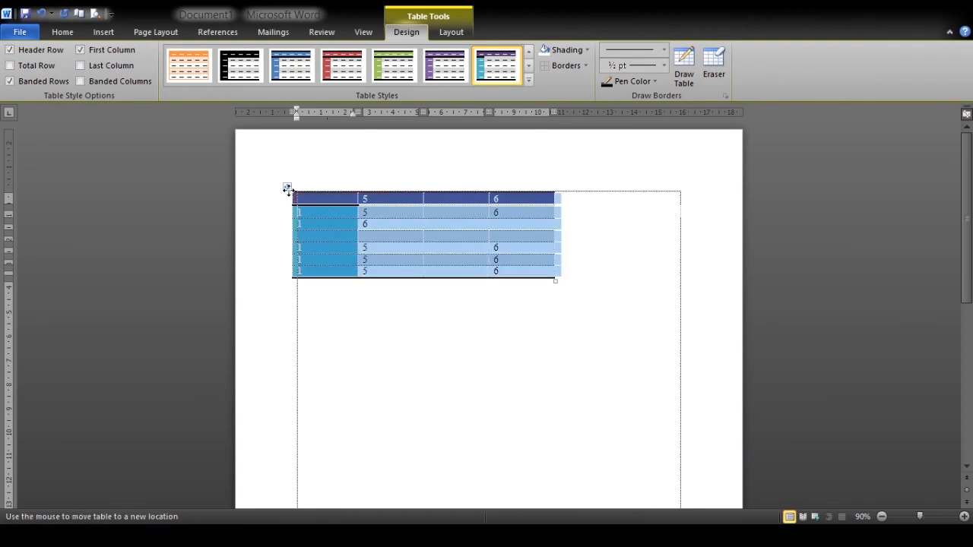
click(533, 84)
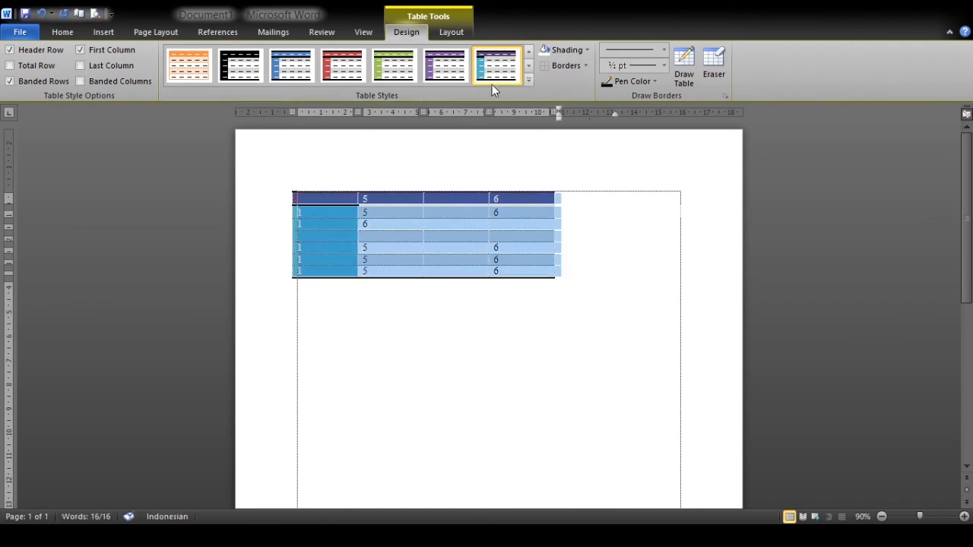
click(337, 174)
click(331, 197)
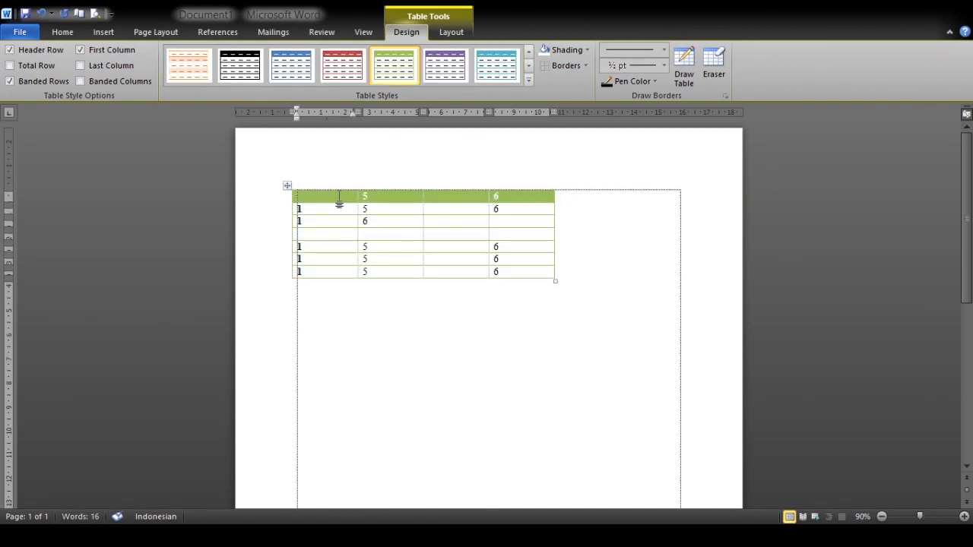
- Fill the table's header row with the headings NO, NAMA SISWA, TEMPAT LAHIR and TANGGAL LAHIR
text(NO)
key(Tab)
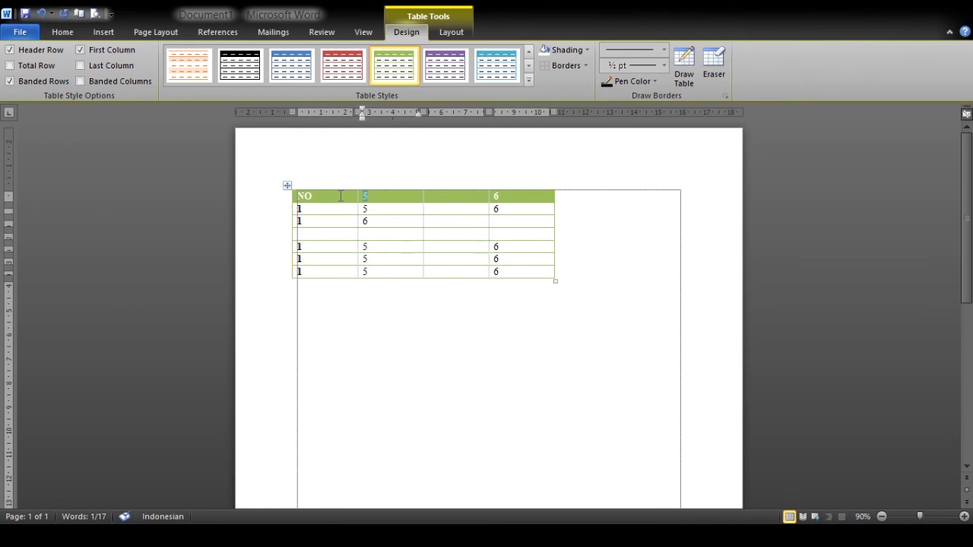
click(334, 196)
key(Tab)
text(N)
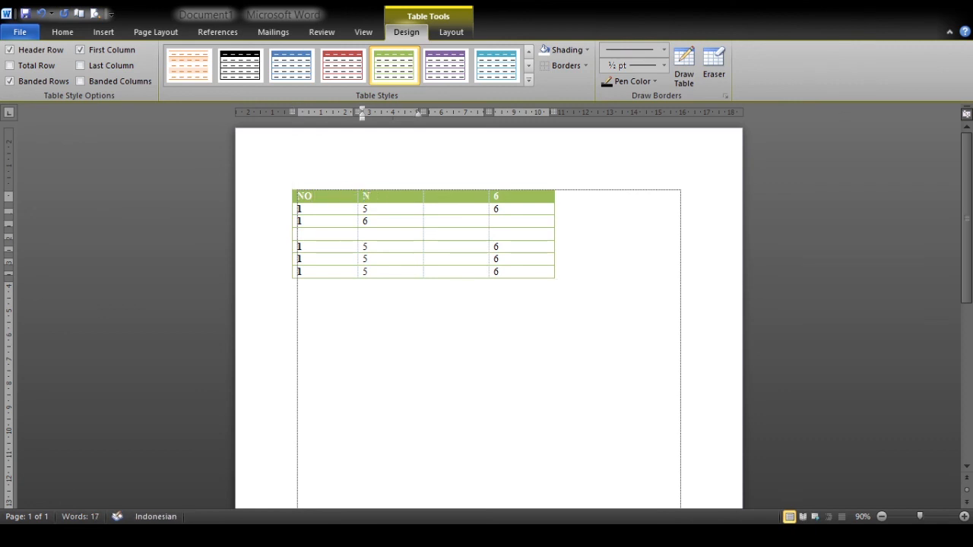
text(AMA SISWA)
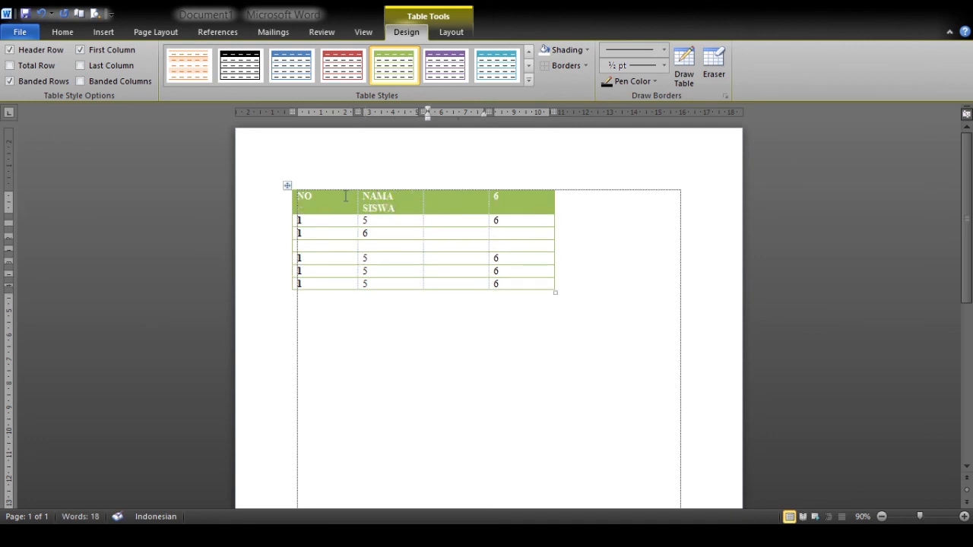
text(TEMPAT LAHIR)
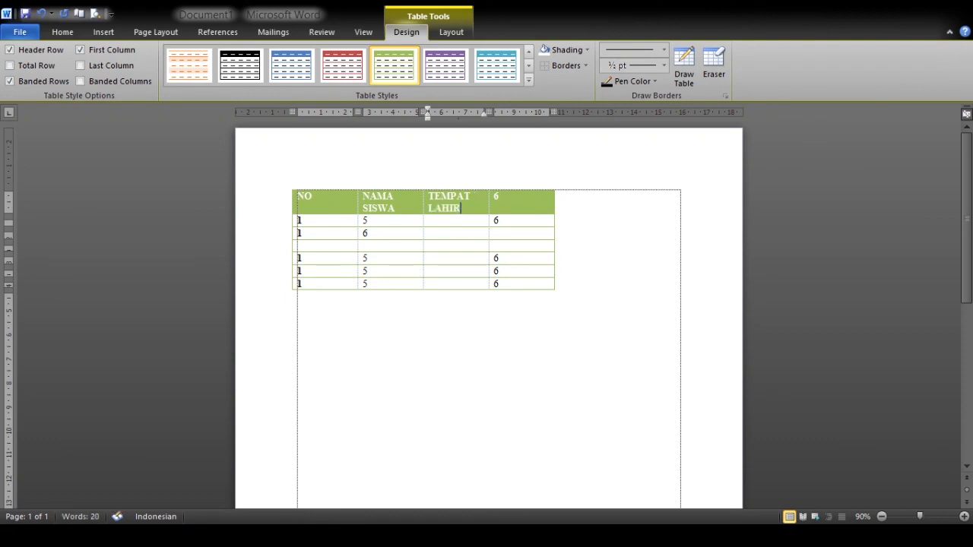
key(Tab)
text(TANGGAL)
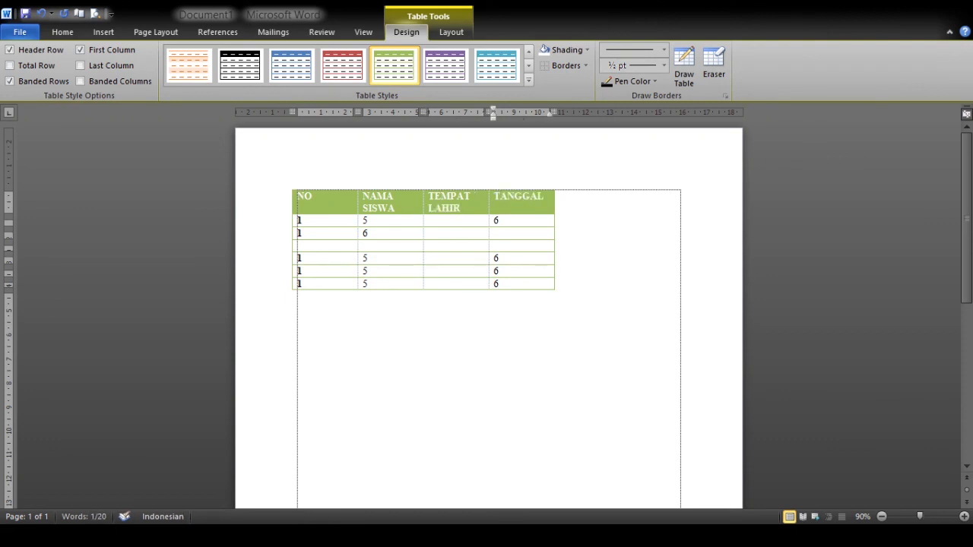
text( LAHIR)
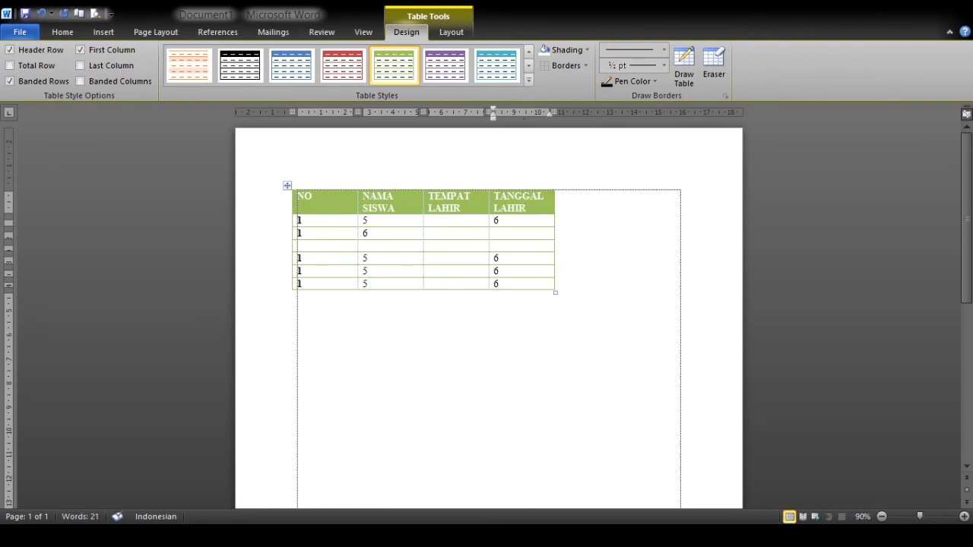
- Center the text of the whole header row both horizontally and vertically in its cells
click(290, 206)
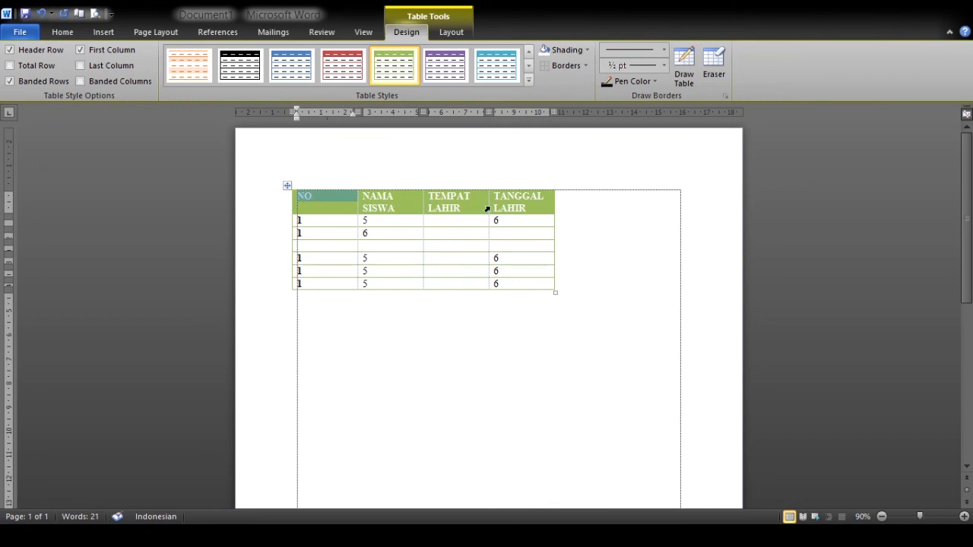
click(277, 209)
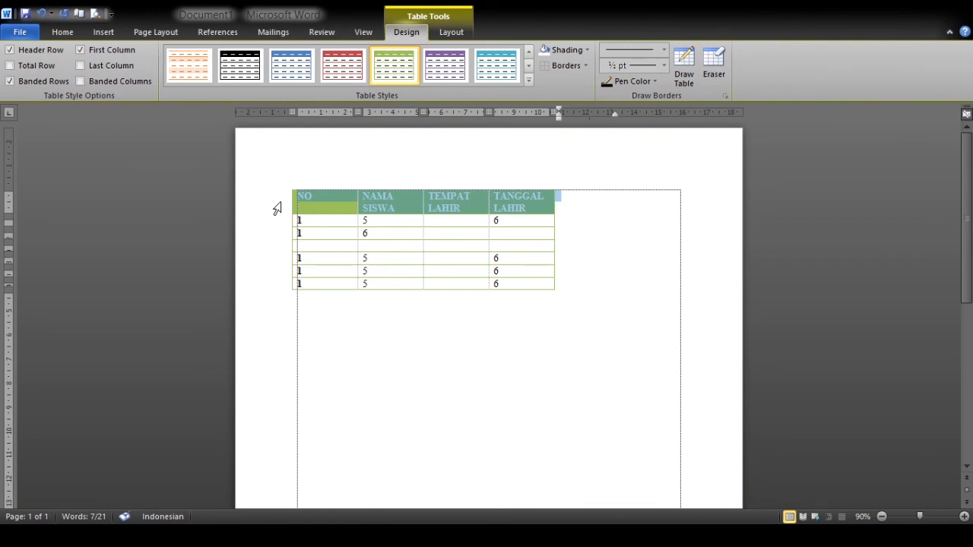
click(453, 33)
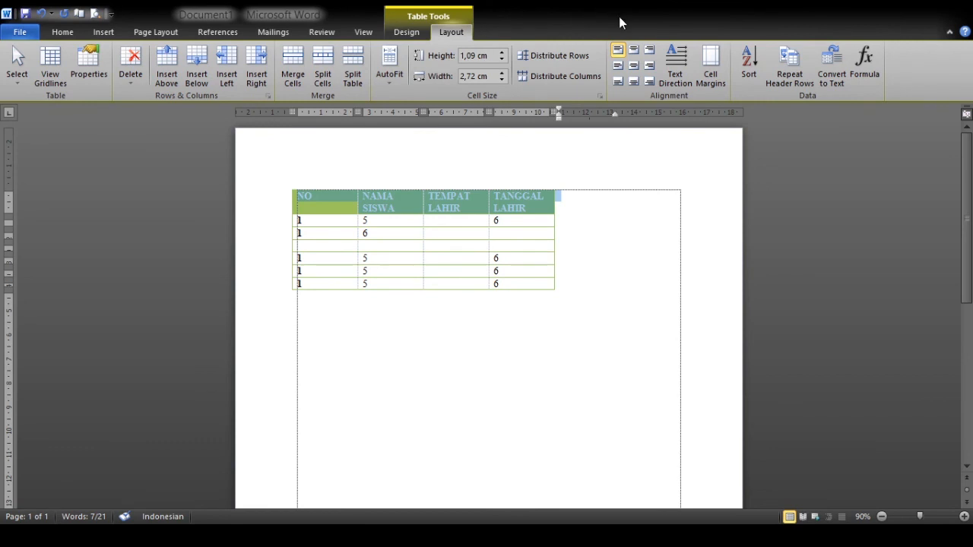
click(632, 67)
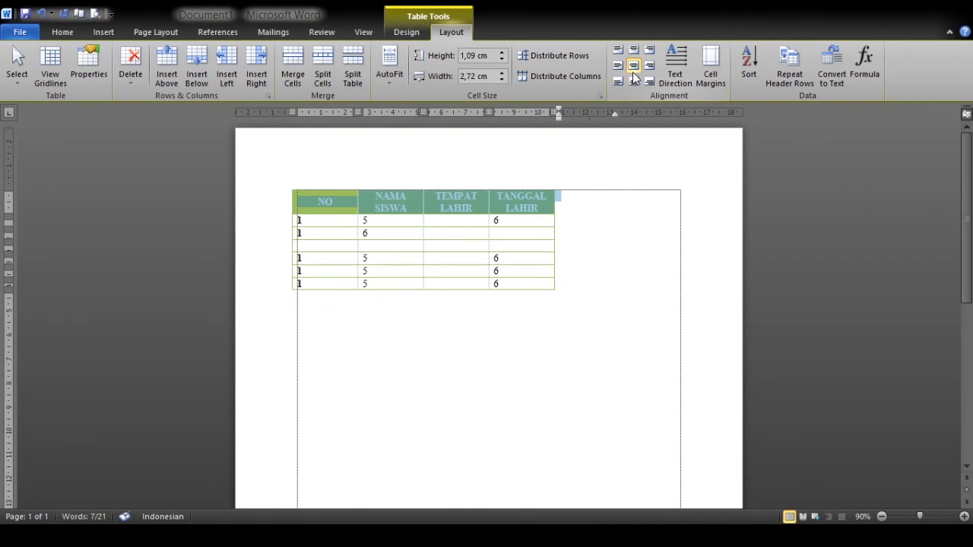
- Try the center-left, three bottom, center-right, top-right and top-center alignments on the header row, then restore full centering
click(617, 66)
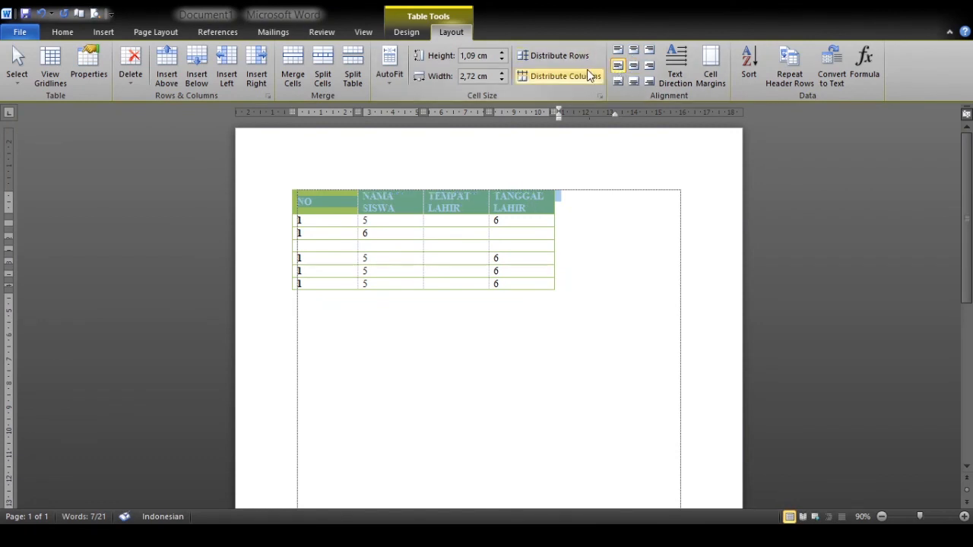
click(621, 81)
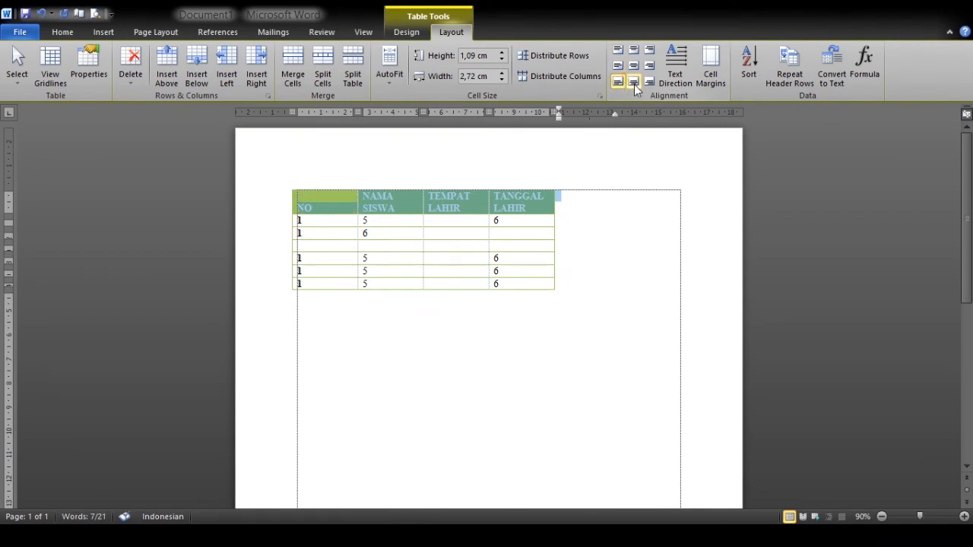
click(636, 84)
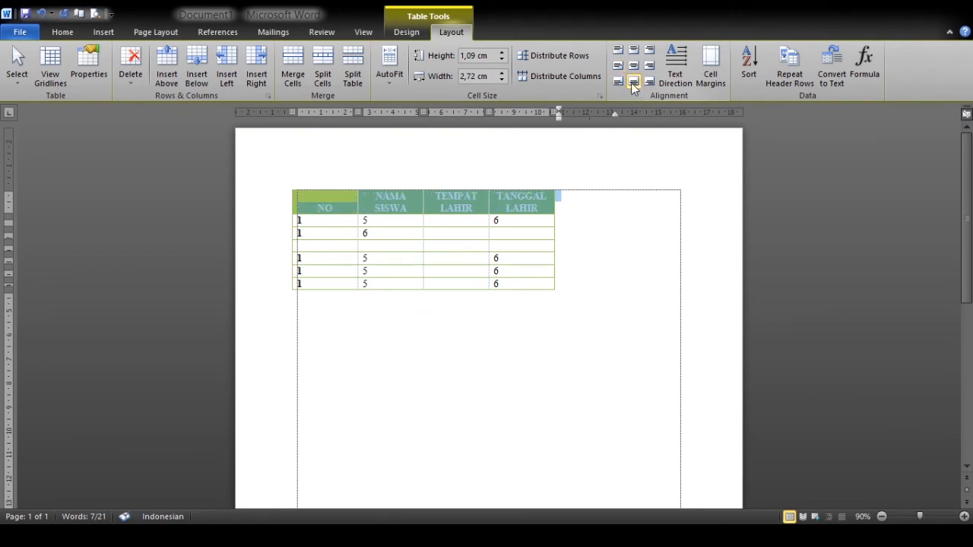
click(650, 82)
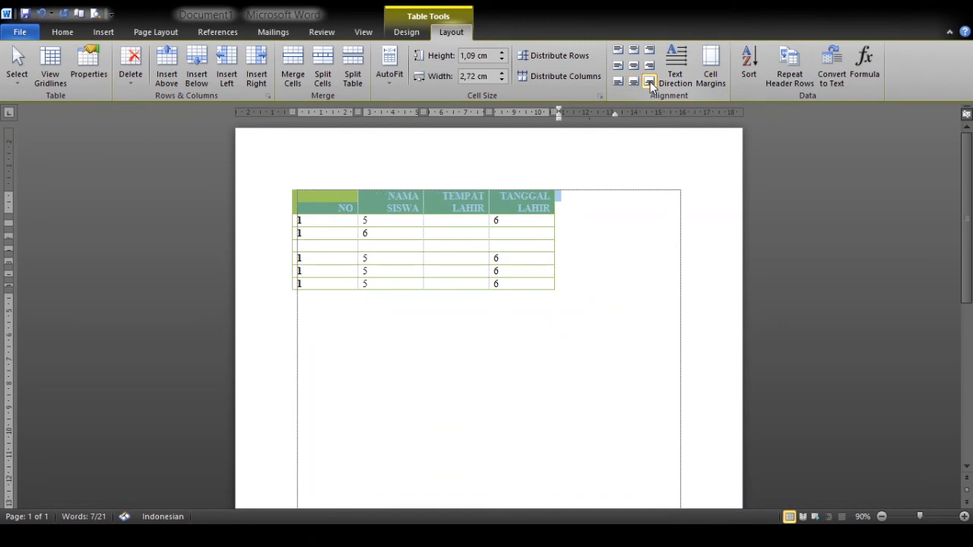
click(650, 67)
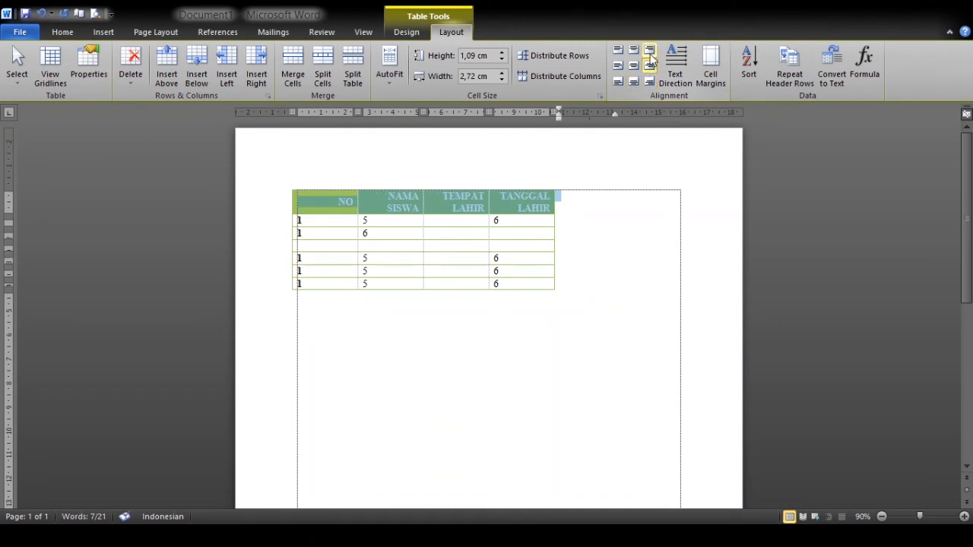
click(651, 53)
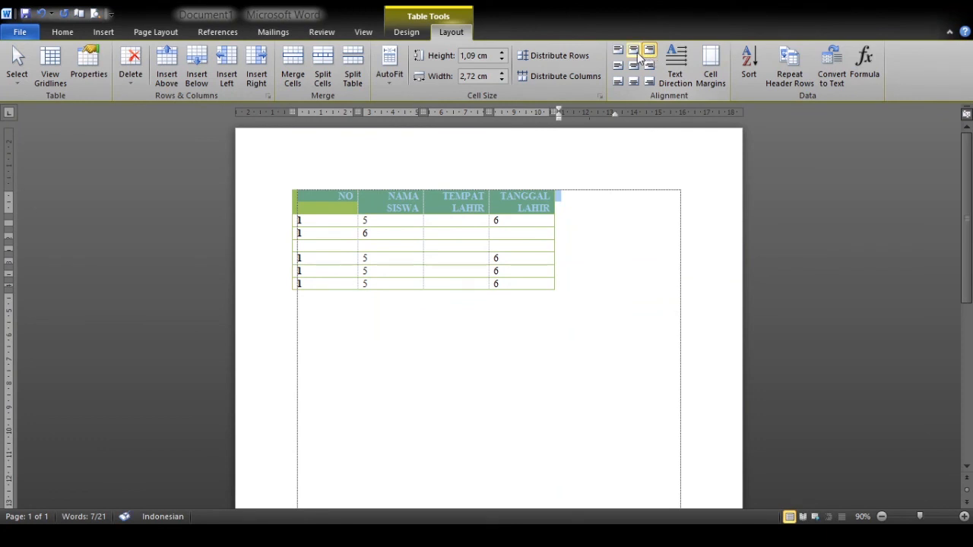
click(635, 52)
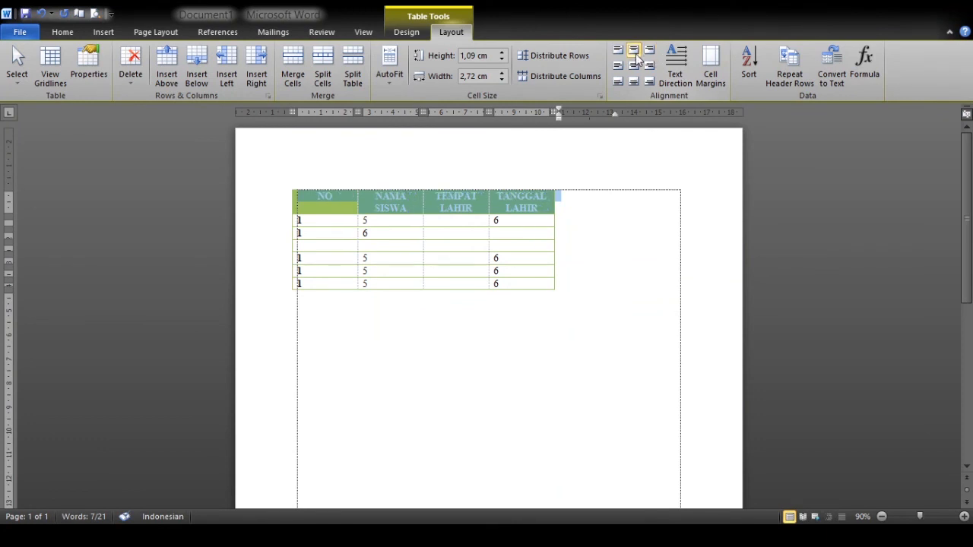
click(637, 67)
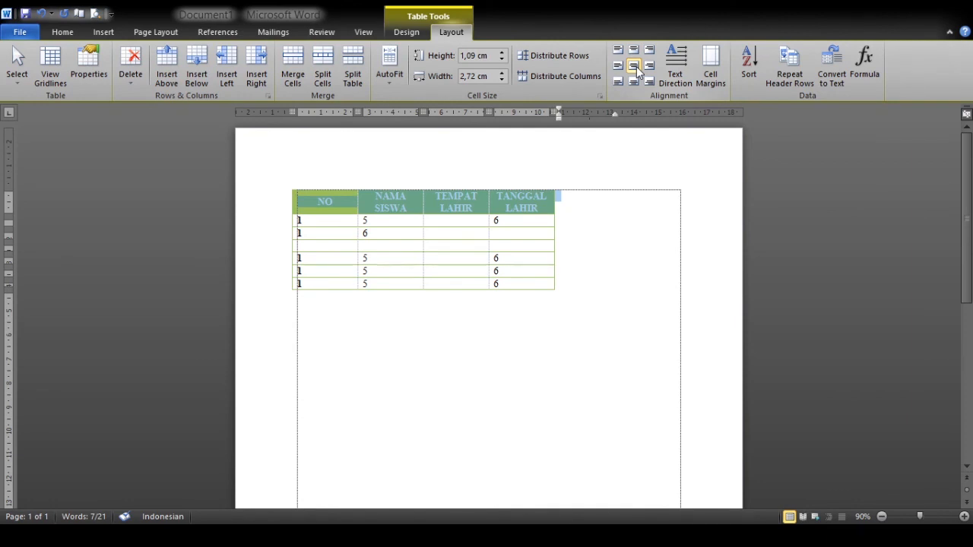
- Rotate the header row text to read vertically from bottom to top and enlarge the row height to about 3 cm
click(690, 58)
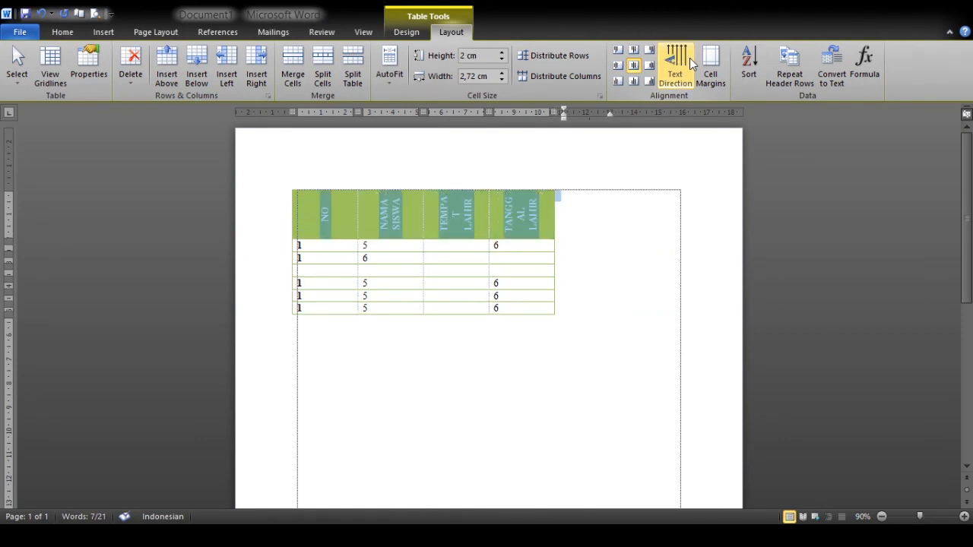
click(443, 216)
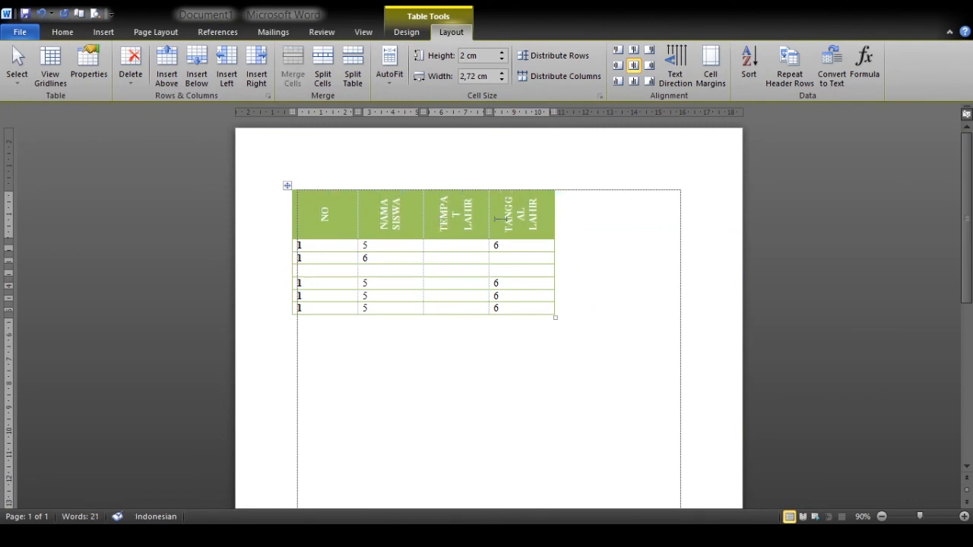
drag(488, 252, 490, 262)
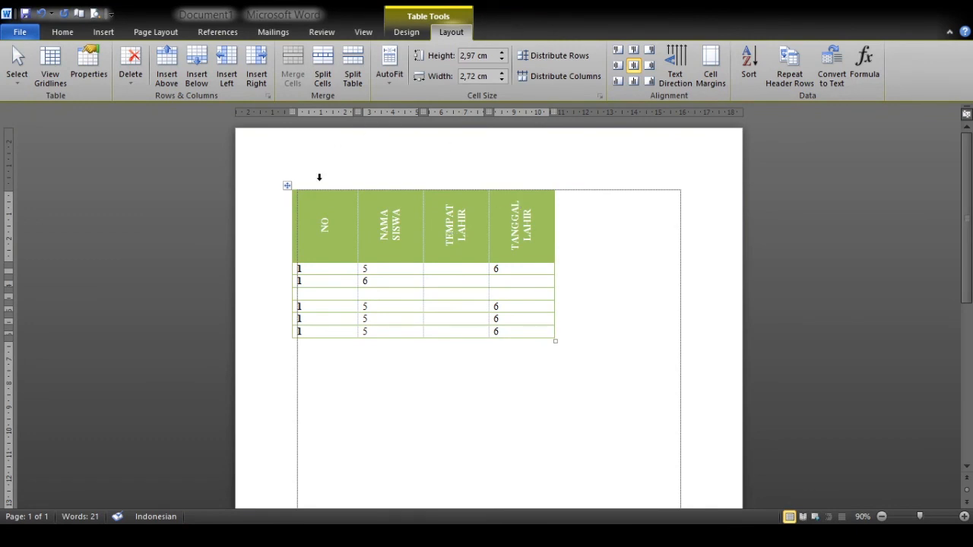
- Narrow all four table columns to fit their vertical headings, making the NAMA SISWA column about 1.5 cm wide
click(423, 270)
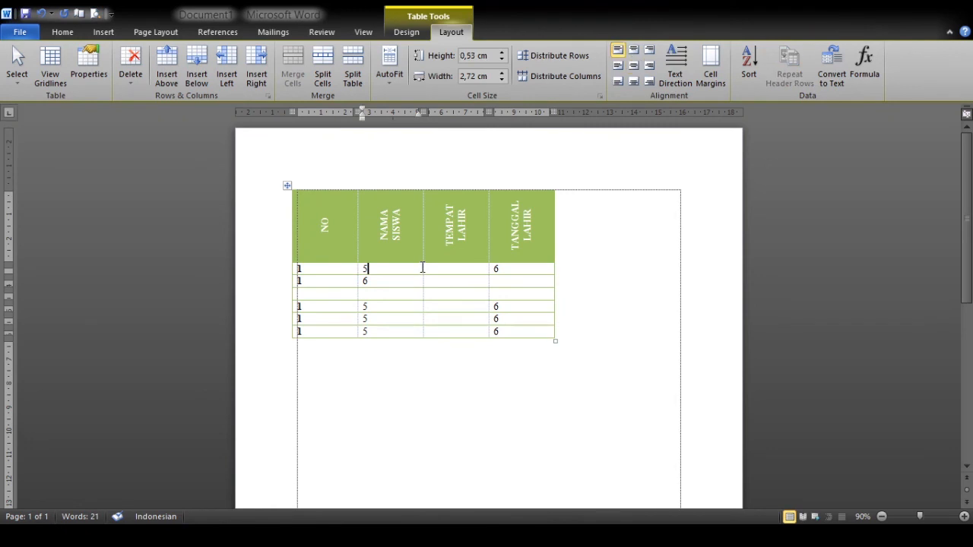
drag(424, 111, 321, 112)
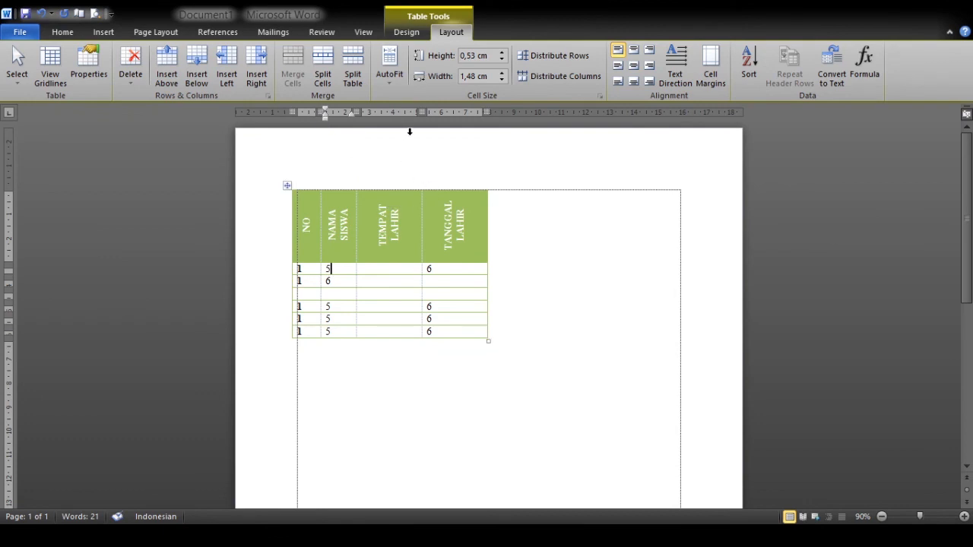
drag(421, 111, 390, 112)
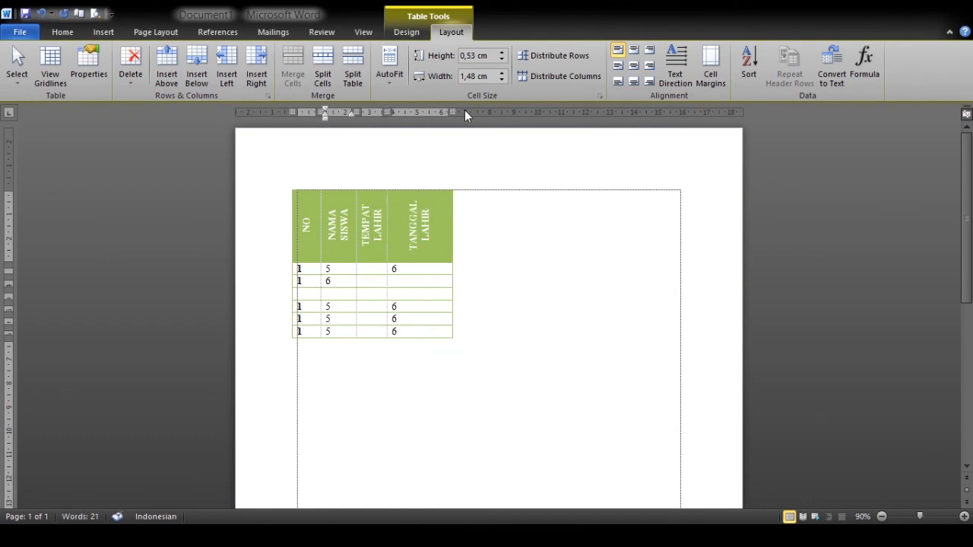
drag(451, 112, 412, 112)
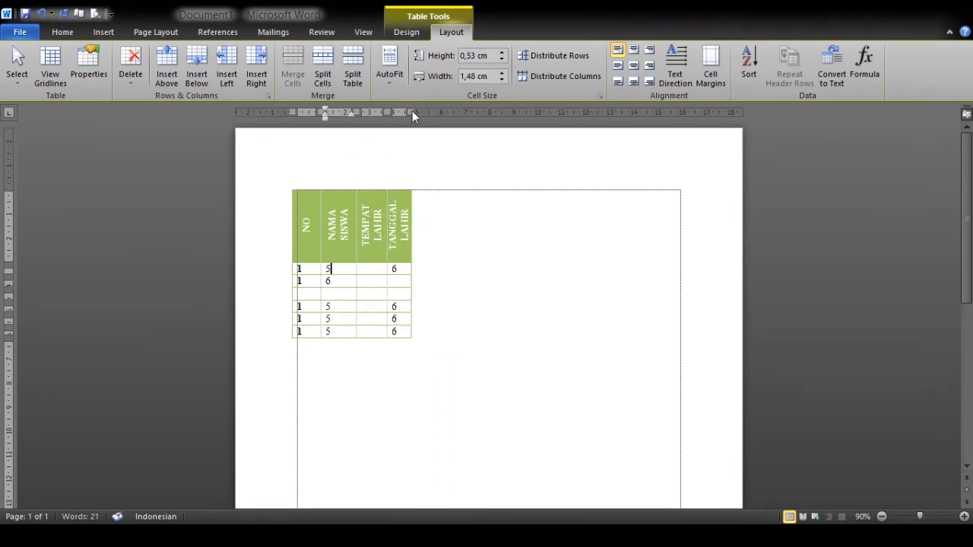